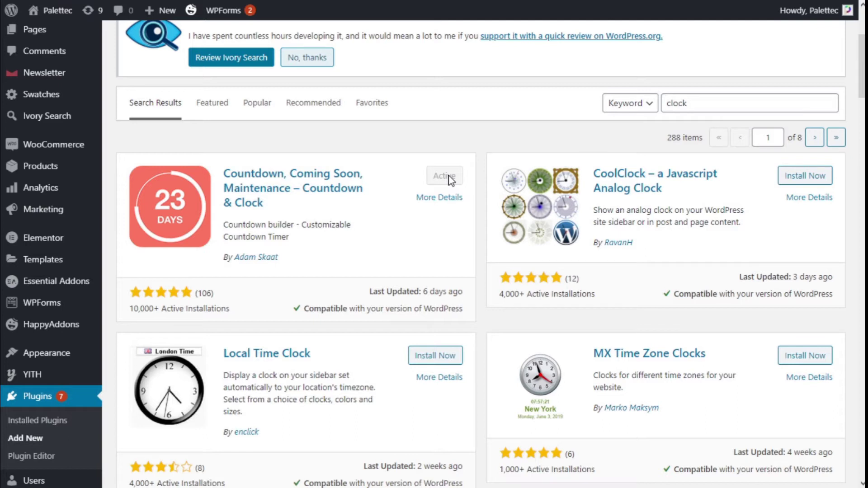
Scroll back up the Plugins page once Countdown, Coming Soon, Maintenance – Countdown & Clock is active
scroll(422, 241, up, 2)
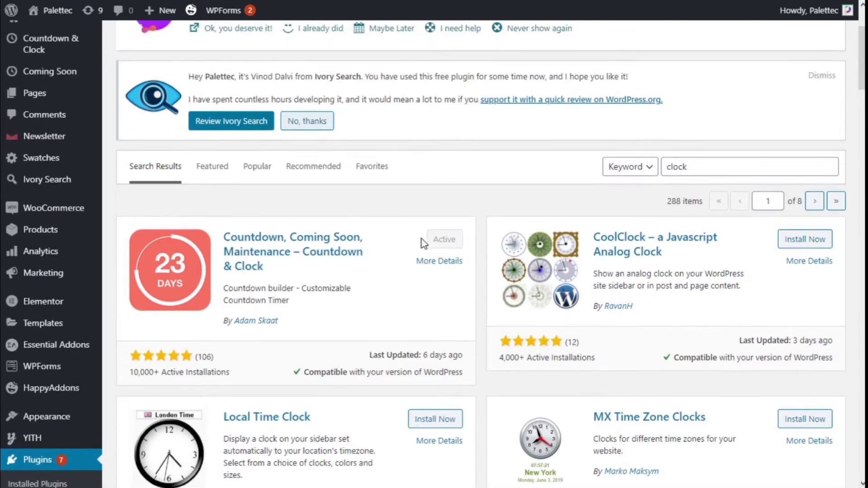
scroll(45, 251, up, 2)
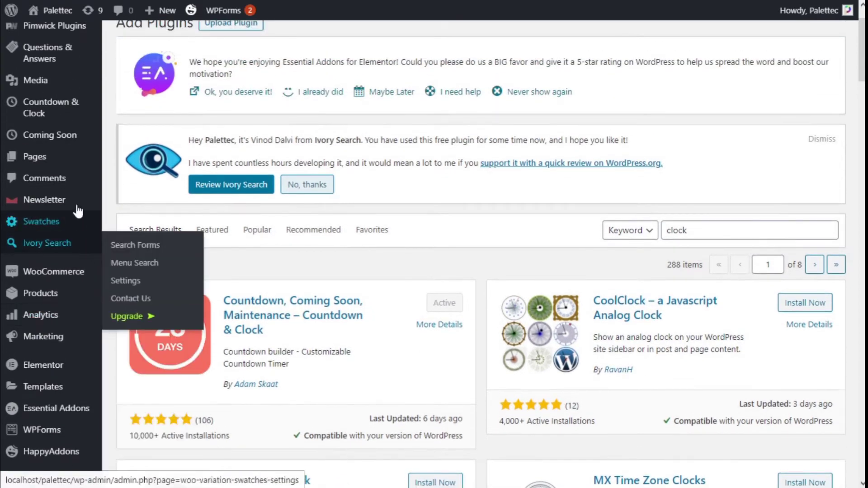
Add a new Countdown & Clock item and choose the Clock 1 analog clock type
mouse_move(56, 122)
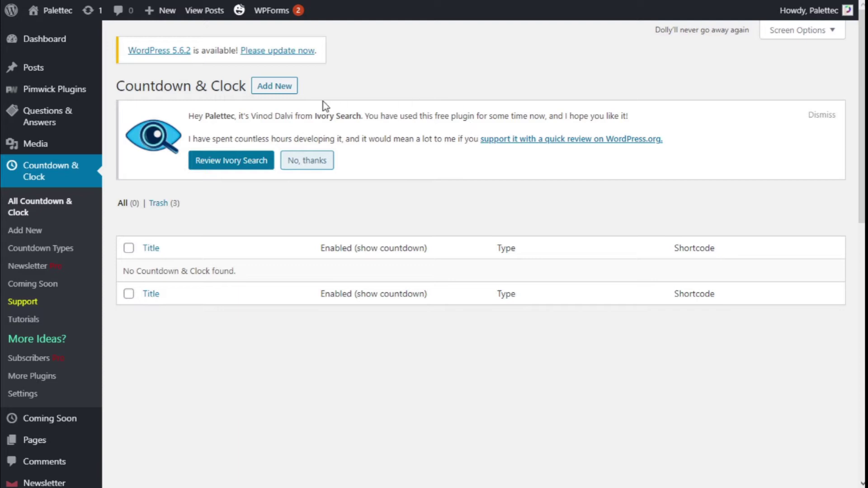
click(288, 91)
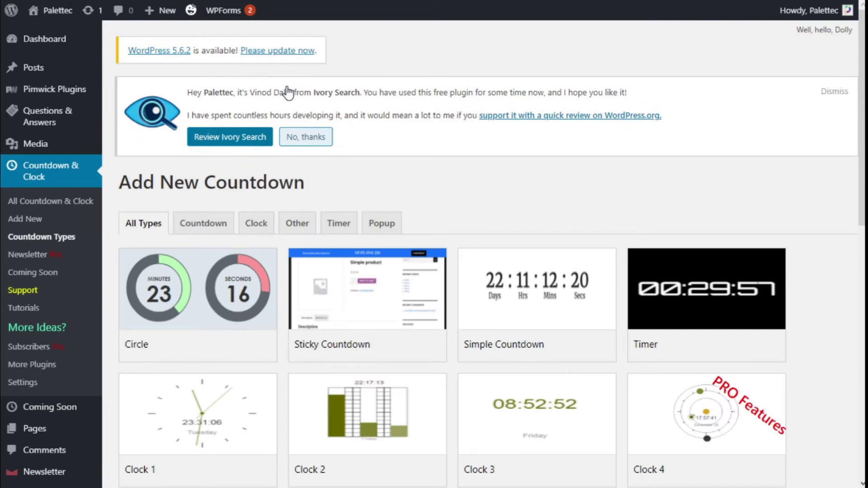
scroll(293, 105, down, 3)
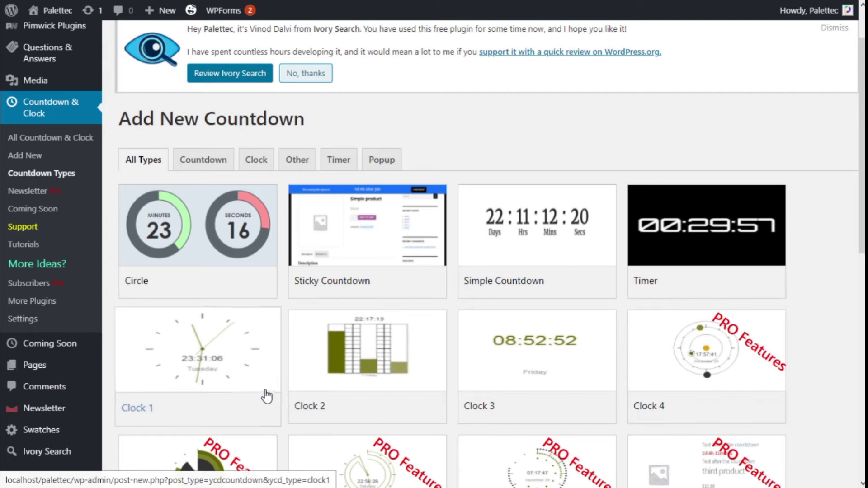
click(206, 378)
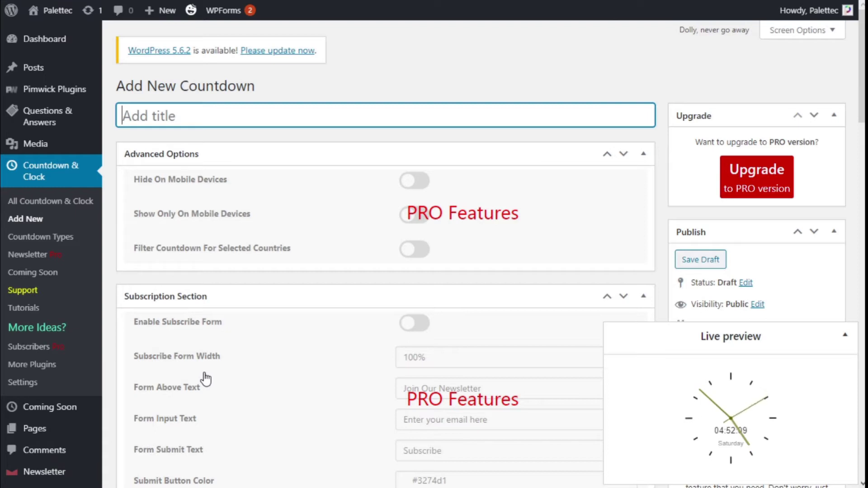
Title the new countdown 'Pacific Time'
text(P)
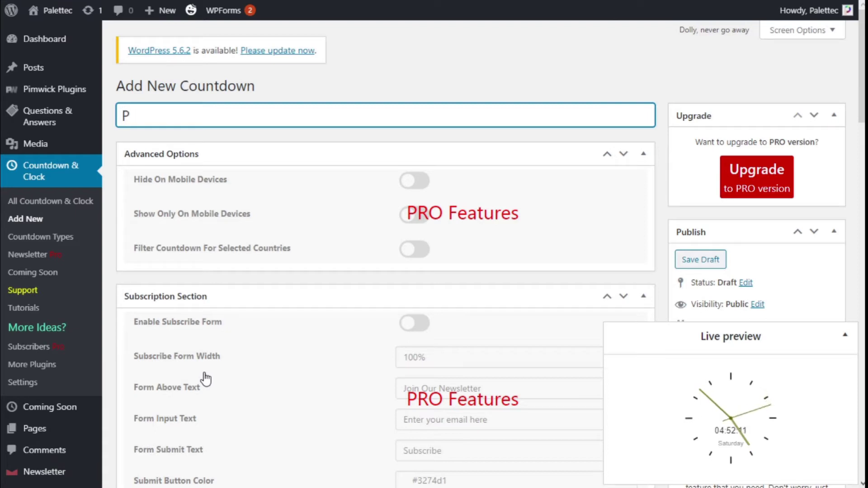
text(acific to)
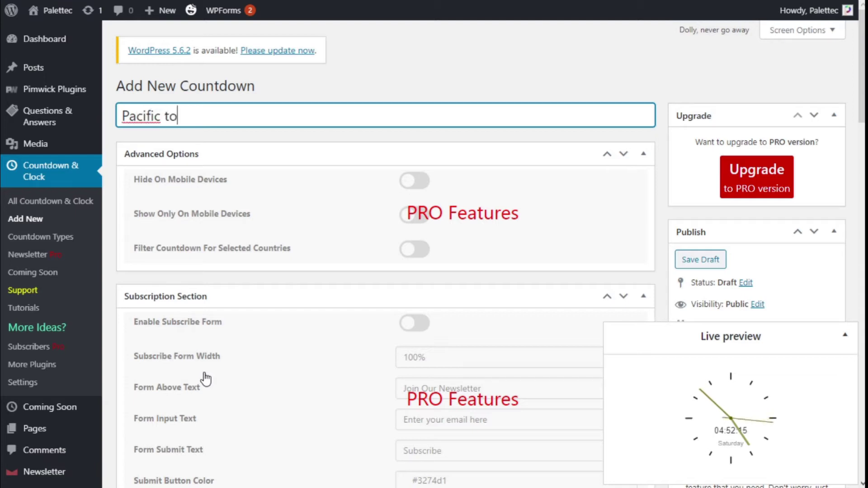
key(BackSpace)
key(BackSpace)
text(Time)
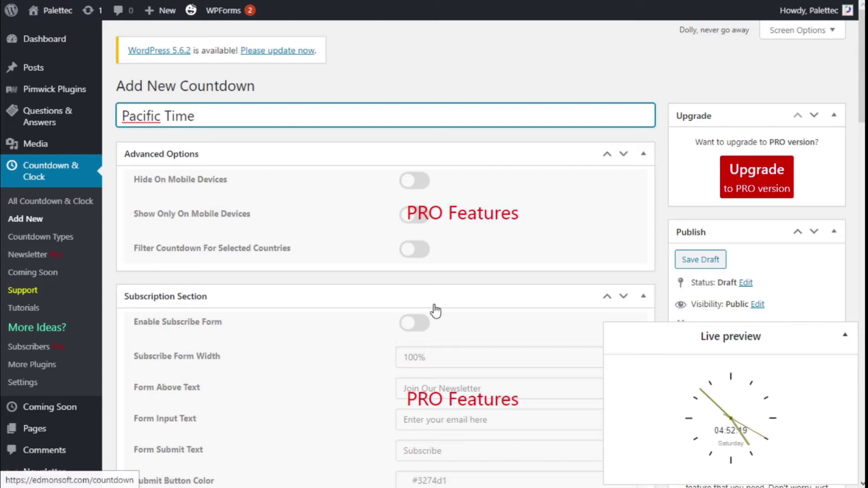
Set the After Expire behaviour to Count Up
scroll(435, 188, down, 3)
scroll(437, 186, down, 8)
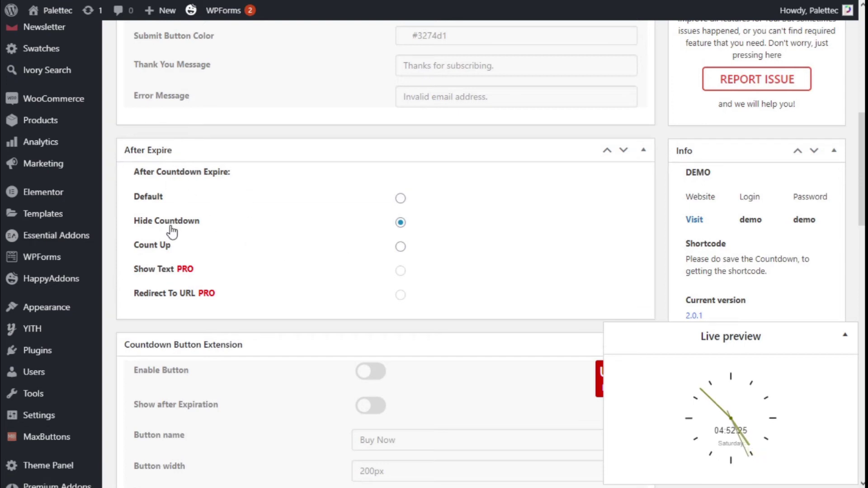
click(401, 246)
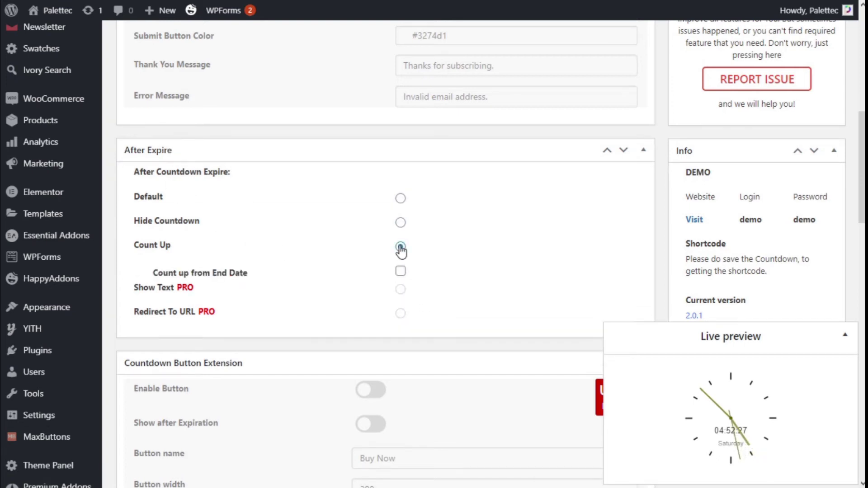
scroll(466, 242, down, 2)
scroll(465, 237, down, 8)
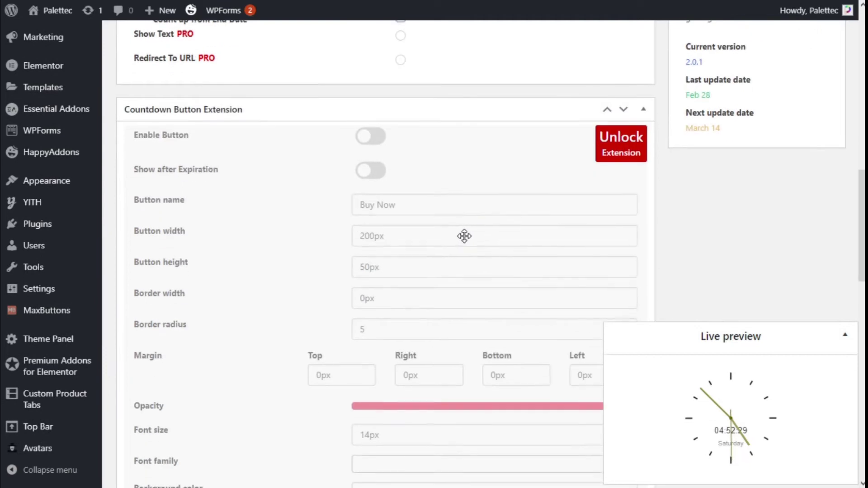
scroll(465, 239, down, 14)
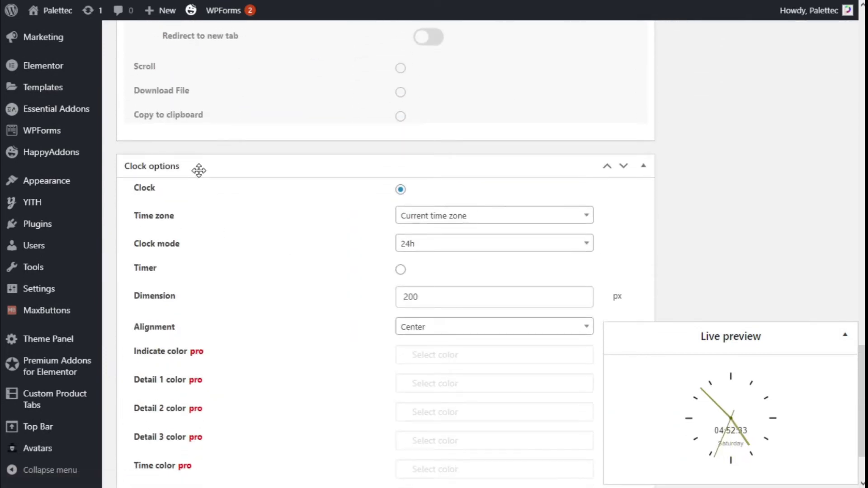
Set the clock's time zone to (GMT-08:00) Pacific Time
click(454, 222)
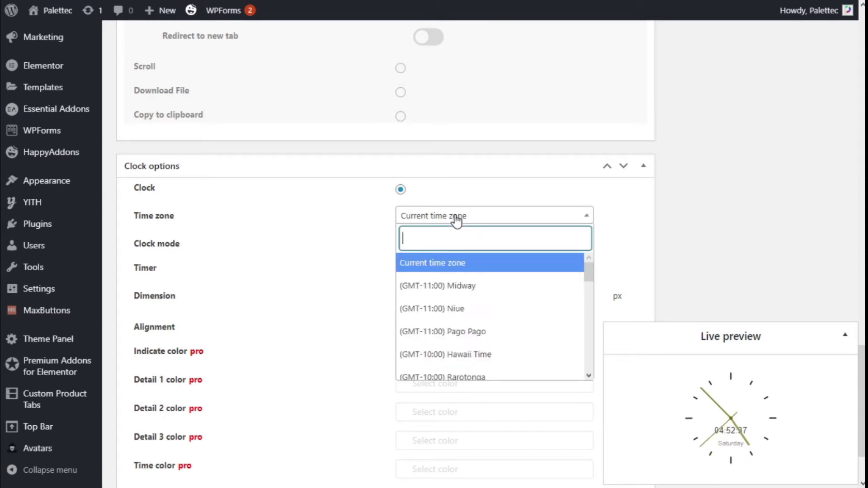
text(pacif)
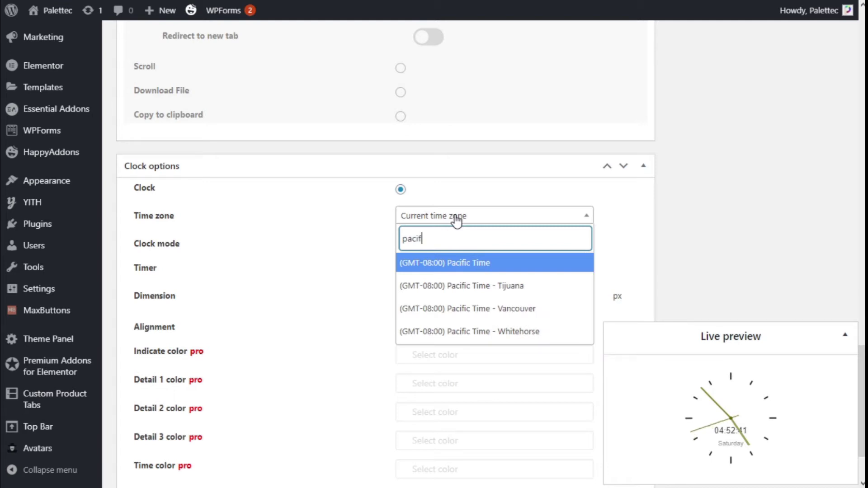
click(482, 268)
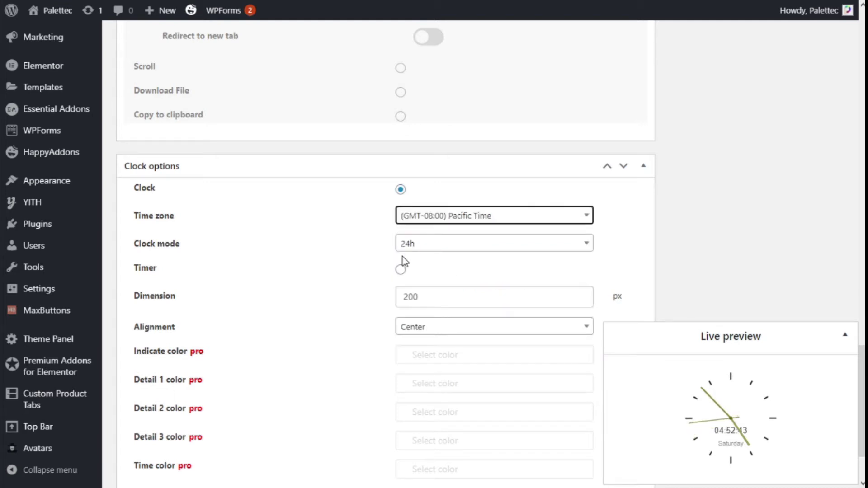
Keep the clock mode at 24h and review the remaining clock options
click(436, 254)
click(436, 250)
scroll(441, 246, down, 2)
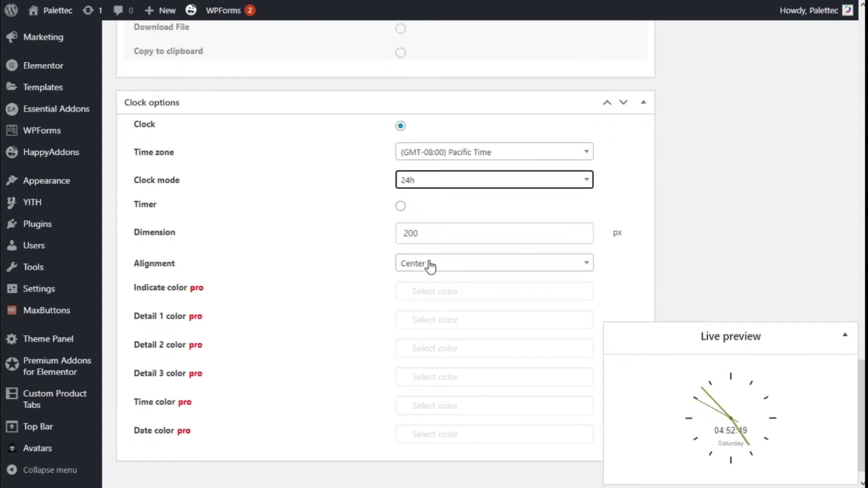
scroll(378, 263, down, 1)
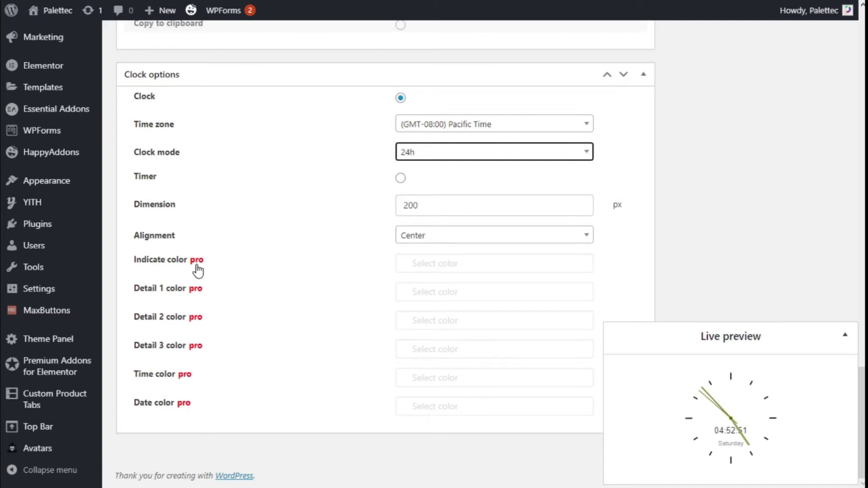
scroll(457, 366, up, 13)
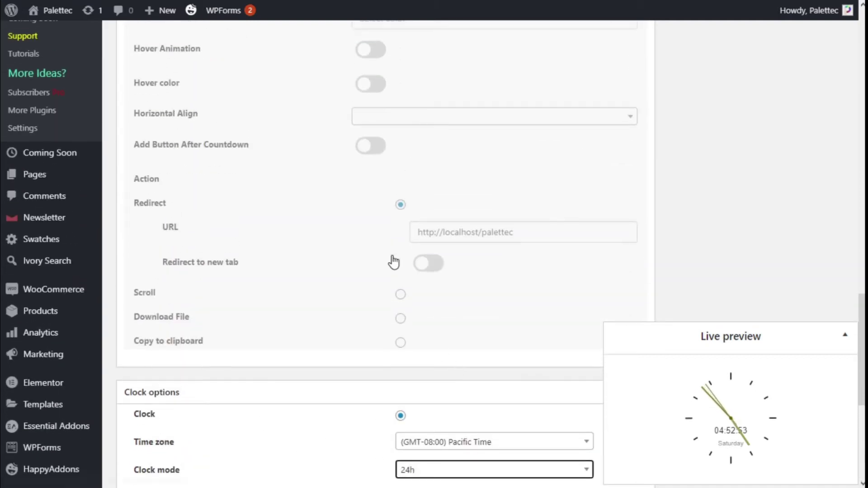
scroll(396, 262, up, 15)
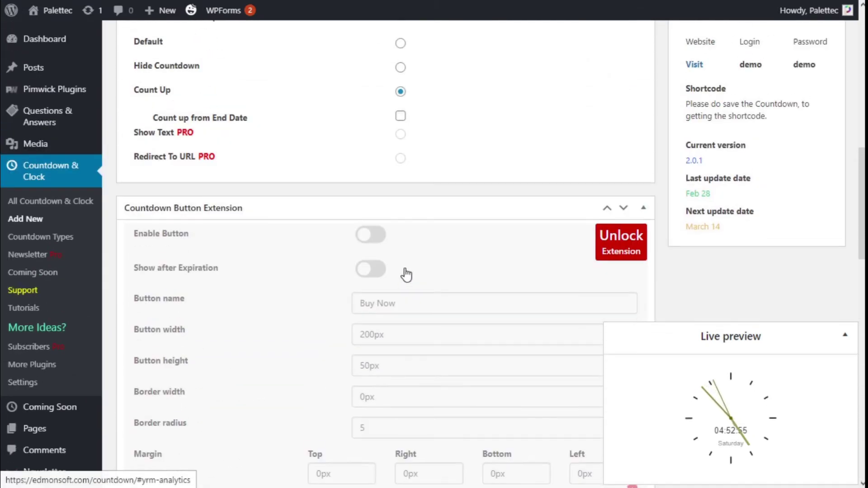
scroll(417, 291, up, 4)
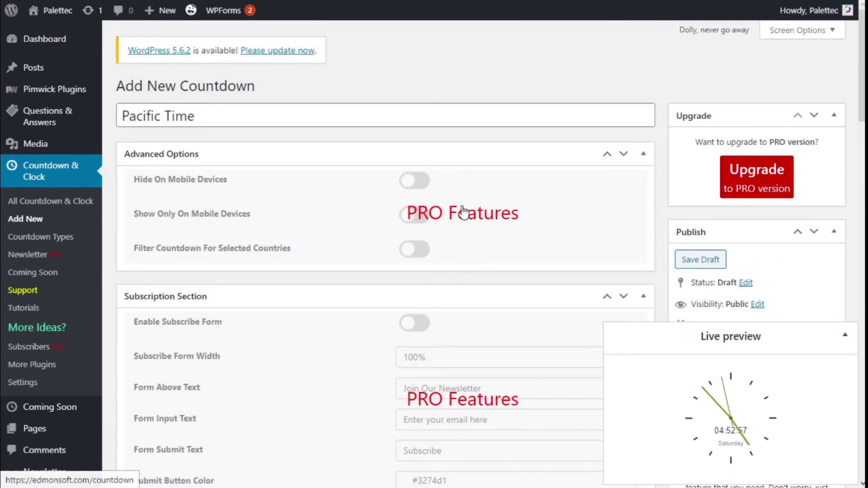
scroll(463, 208, down, 12)
scroll(462, 205, down, 15)
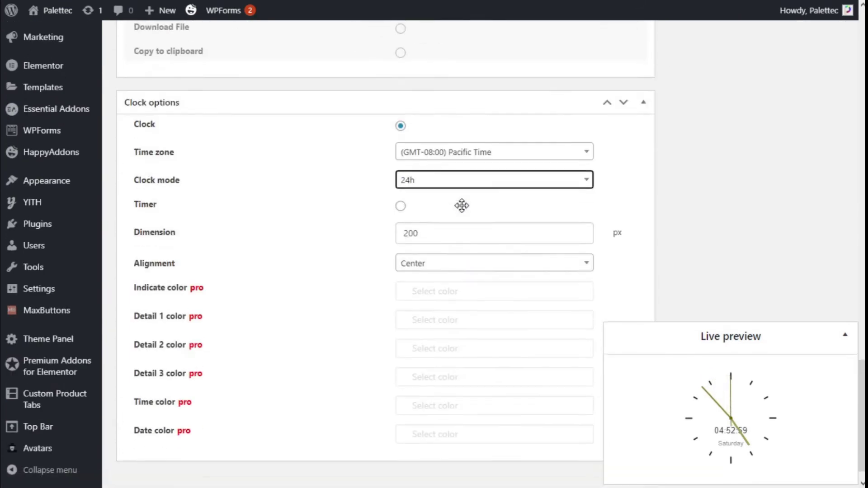
scroll(815, 293, up, 15)
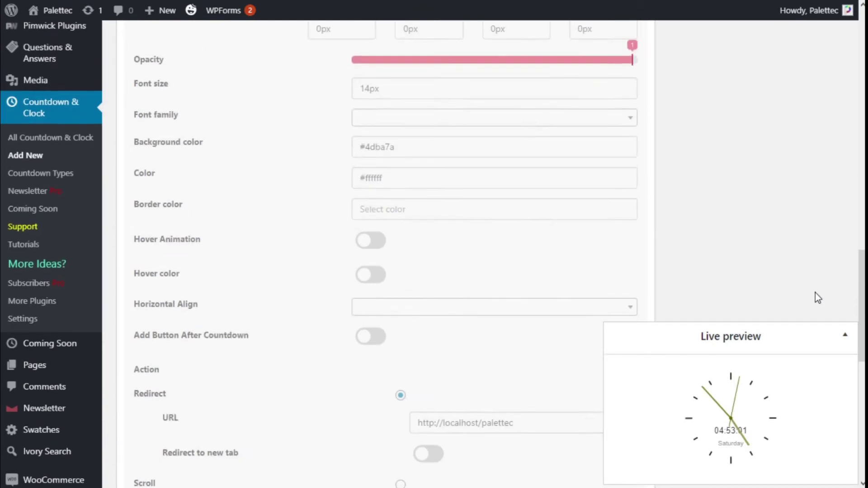
scroll(811, 283, up, 6)
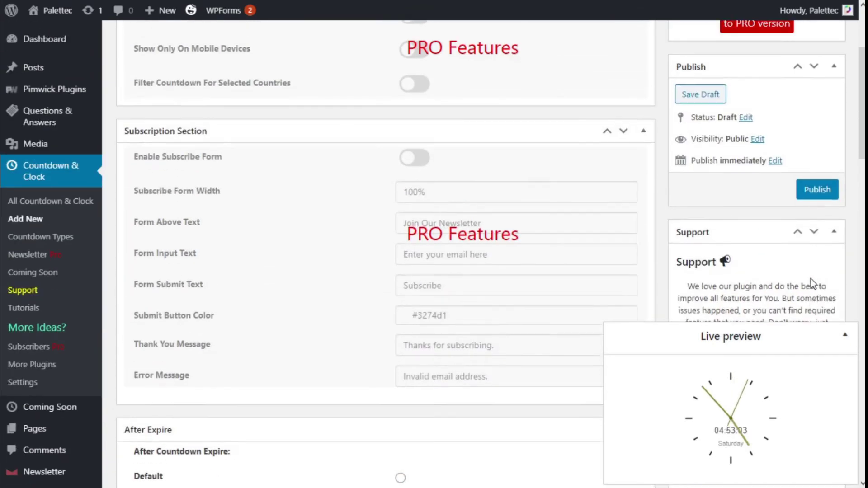
Publish the Pacific Time clock and copy its shortcode [ycd_countdown id=1262]
click(820, 202)
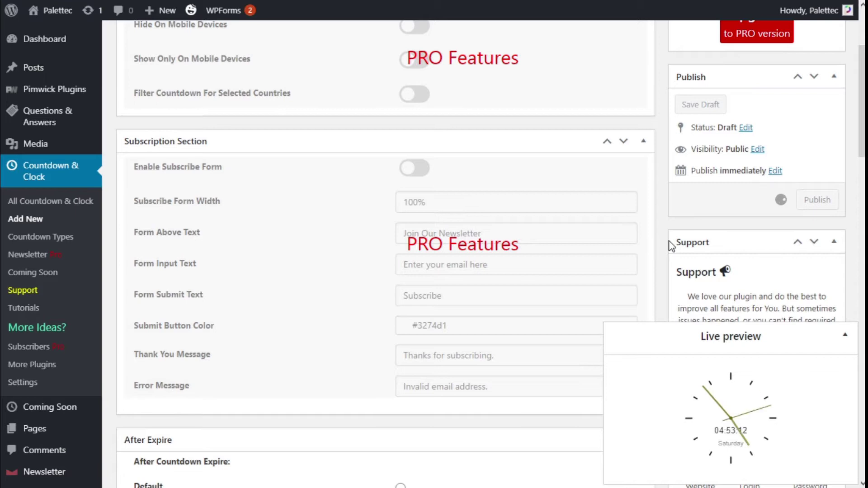
scroll(726, 240, down, 8)
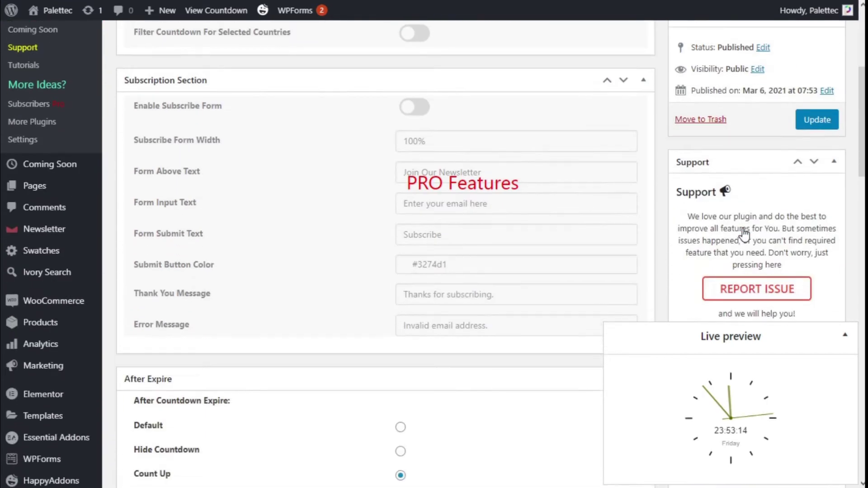
scroll(744, 234, down, 4)
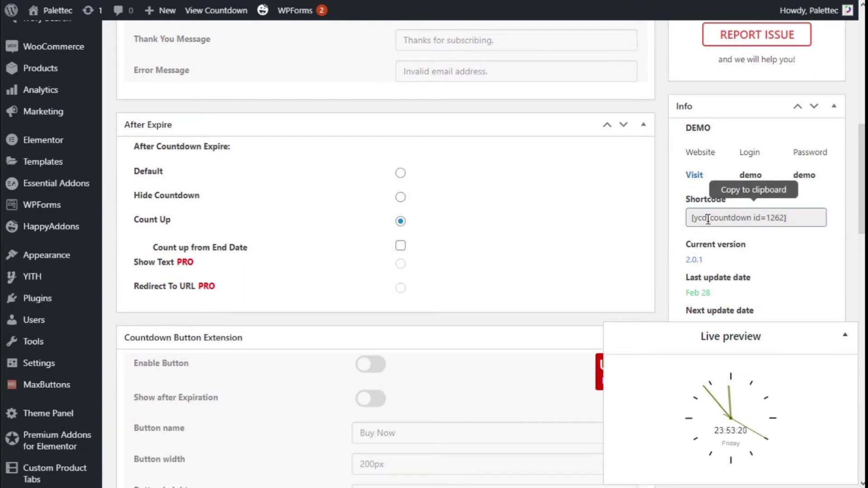
click(708, 218)
click(708, 220)
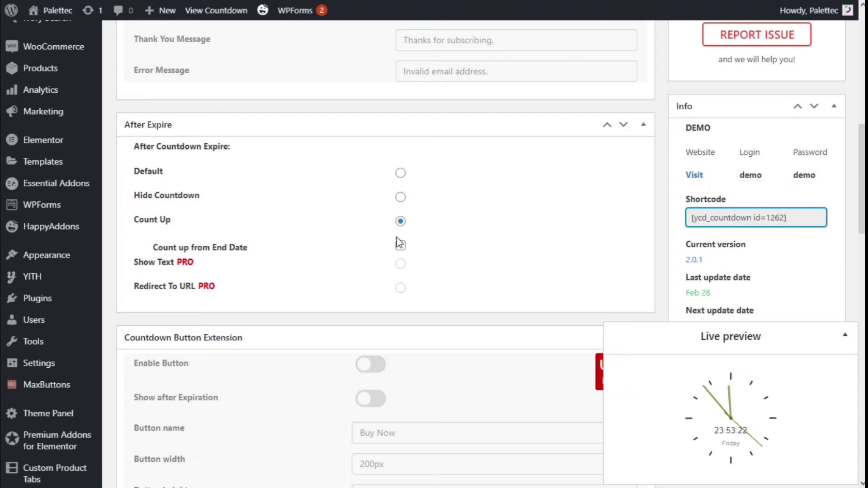
Visit the live site's homepage from the admin bar
scroll(393, 249, up, 4)
scroll(393, 250, up, 7)
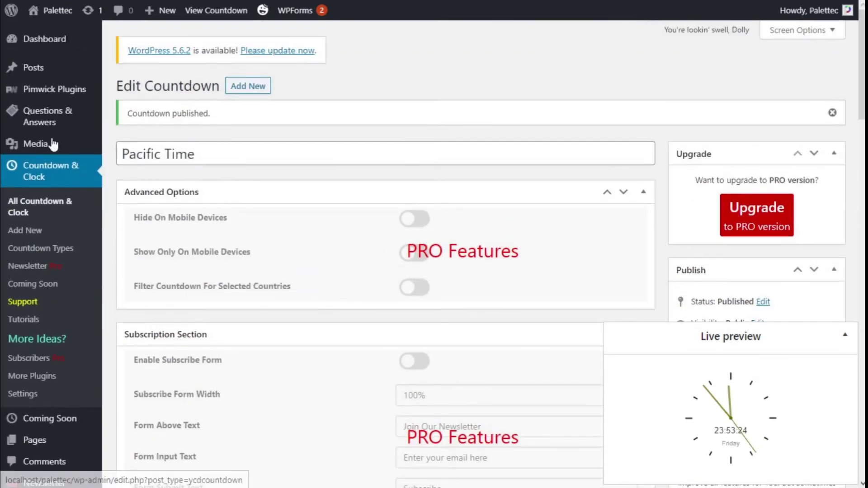
mouse_move(36, 17)
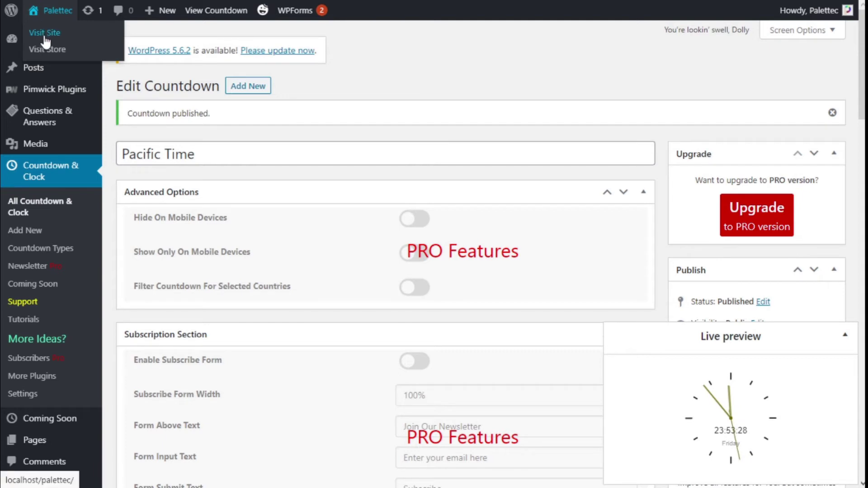
click(45, 33)
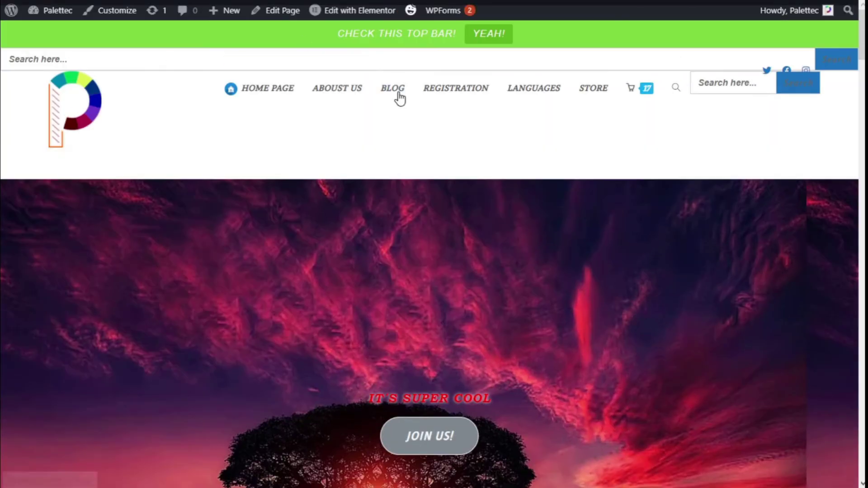
At the bottom of the Elementor page, close the INDEX panel and add a new section
mouse_move(379, 14)
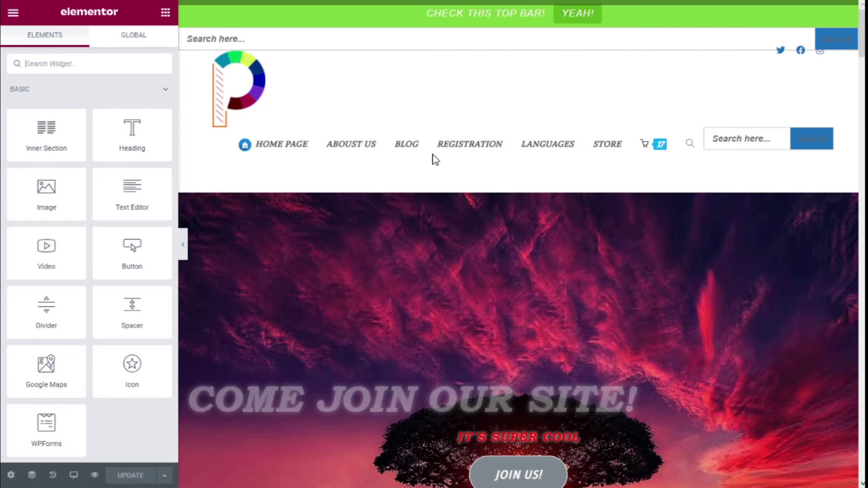
scroll(433, 155, down, 3)
scroll(433, 159, down, 20)
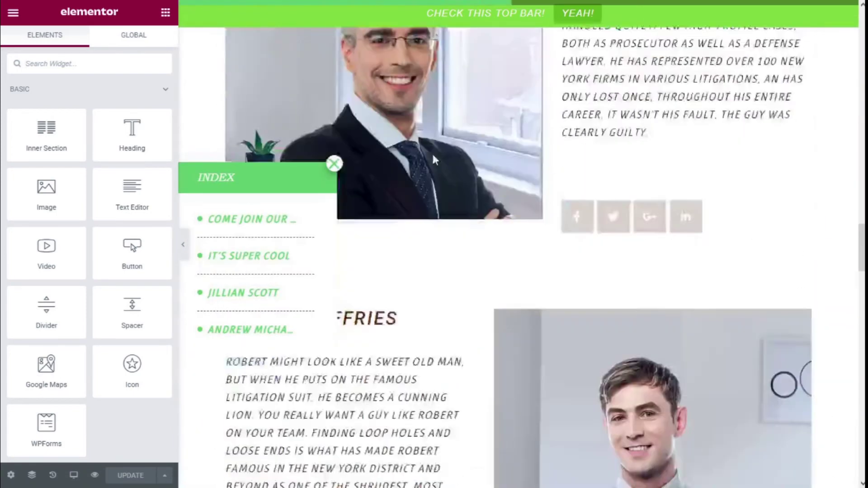
scroll(433, 159, down, 15)
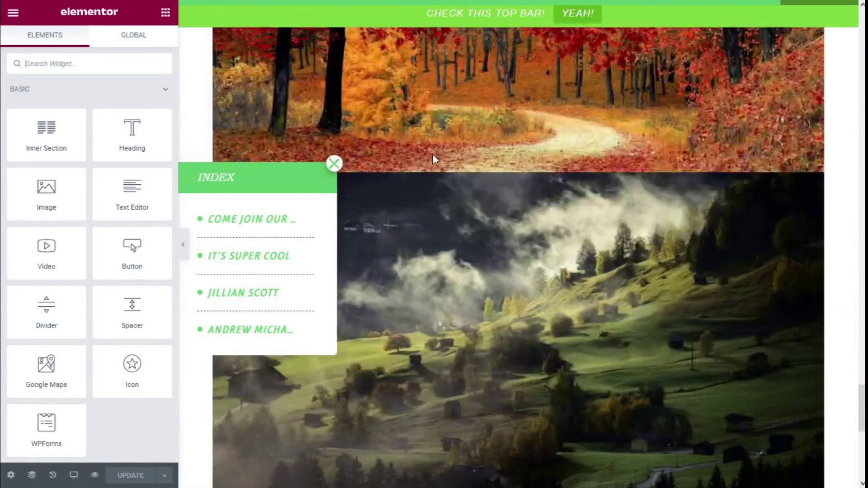
scroll(434, 159, up, 2)
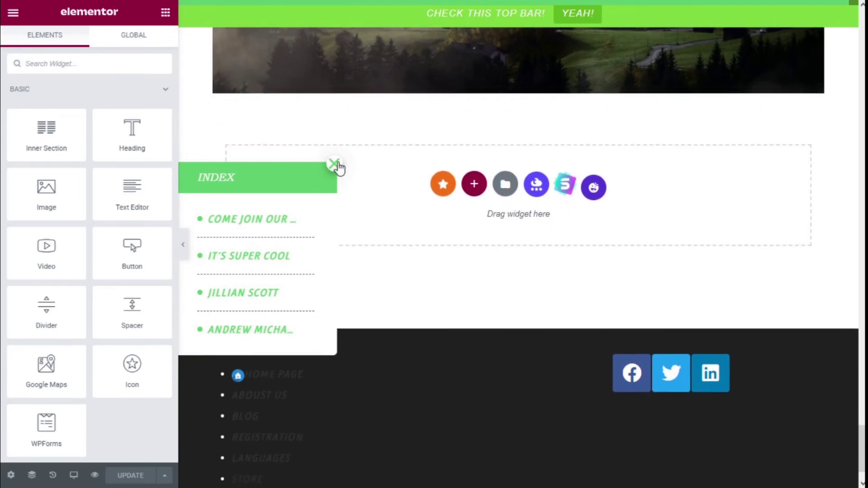
click(334, 164)
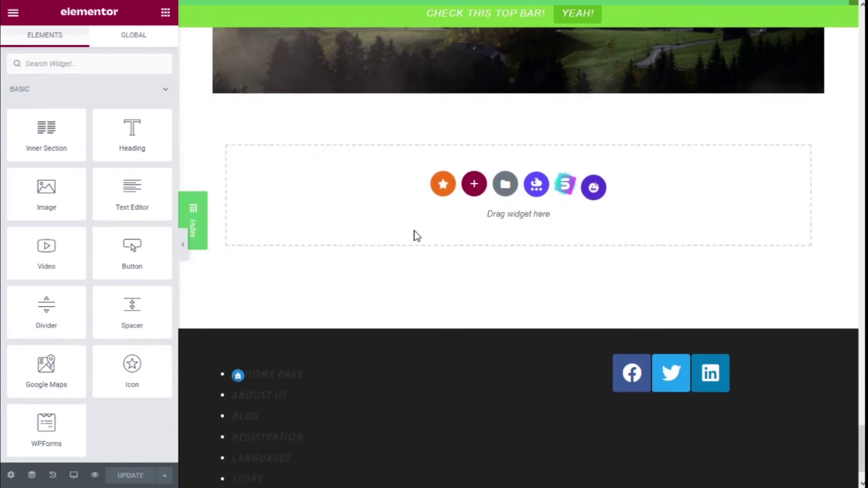
click(480, 184)
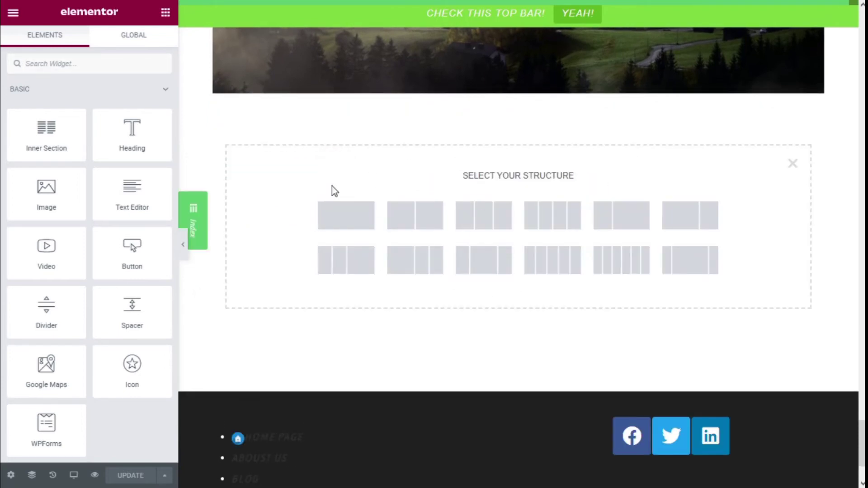
Create a two-column section and place a Custom HTML widget in its left column
click(428, 214)
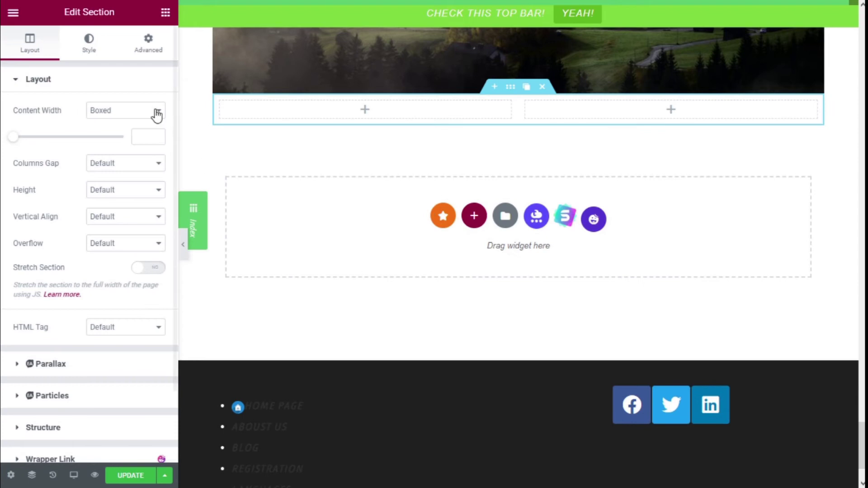
click(168, 18)
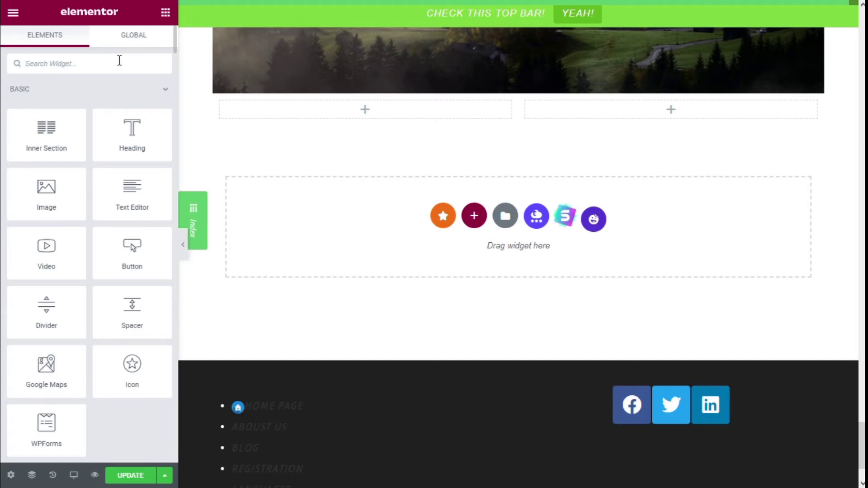
click(119, 60)
text(html)
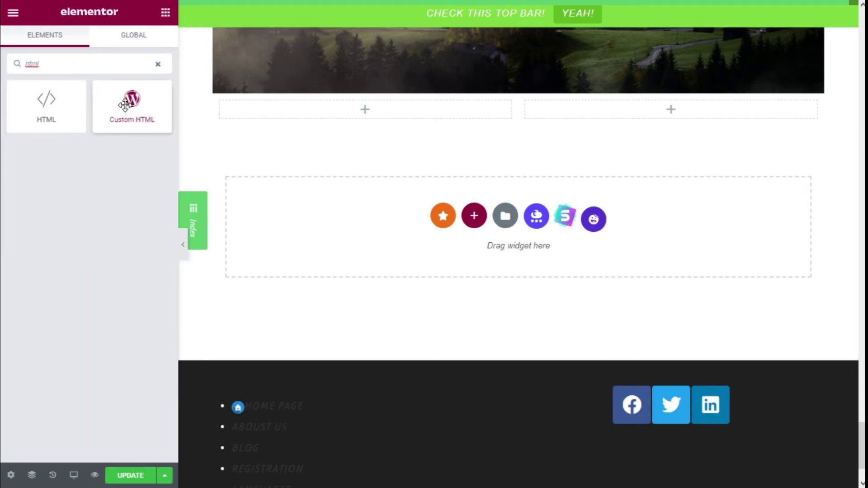
drag(129, 103, 337, 108)
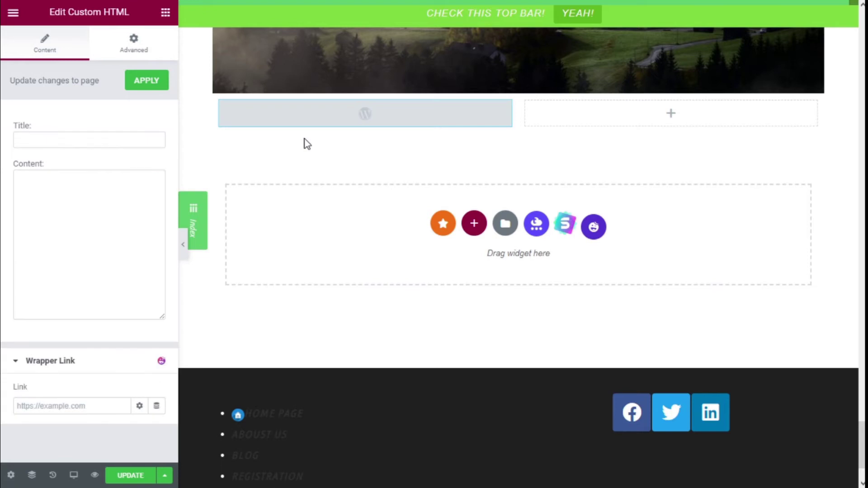
Paste the [ycd_countdown id=1262] shortcode into the widget content and apply it
click(66, 195)
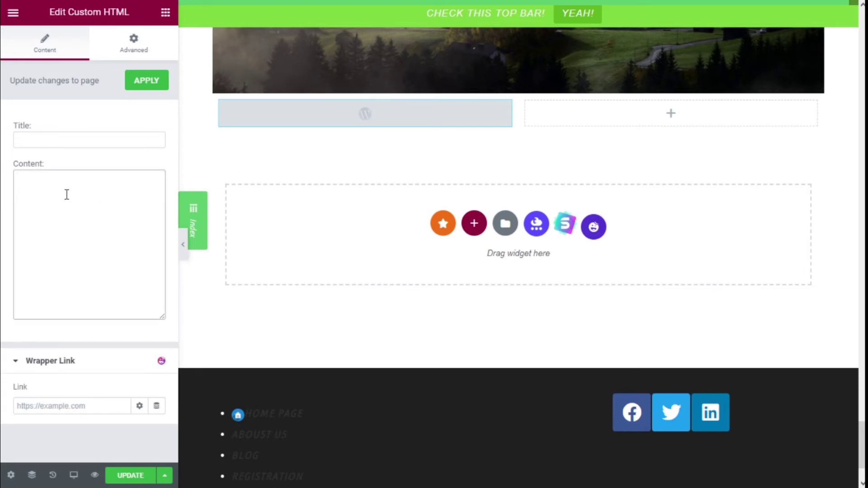
key(ctrl+v)
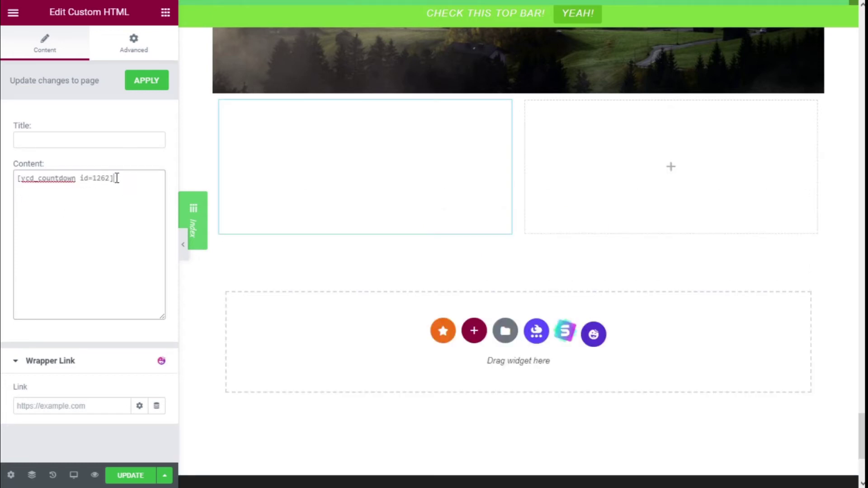
click(141, 81)
click(141, 82)
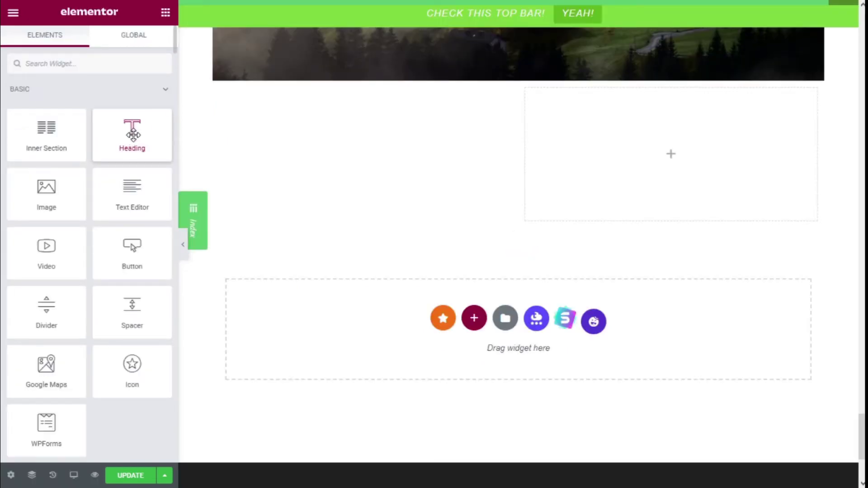
Add a Heading widget below the clock and replace its text with 'Pacific Time'
drag(133, 134, 330, 230)
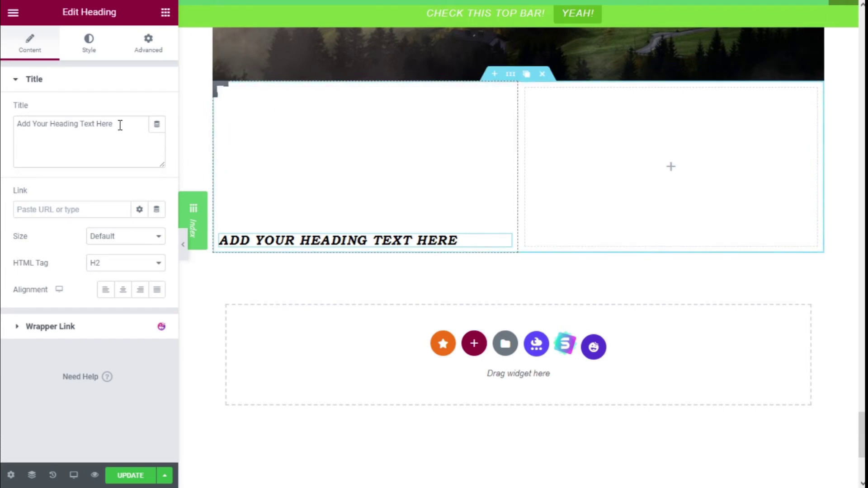
drag(120, 125, 8, 131)
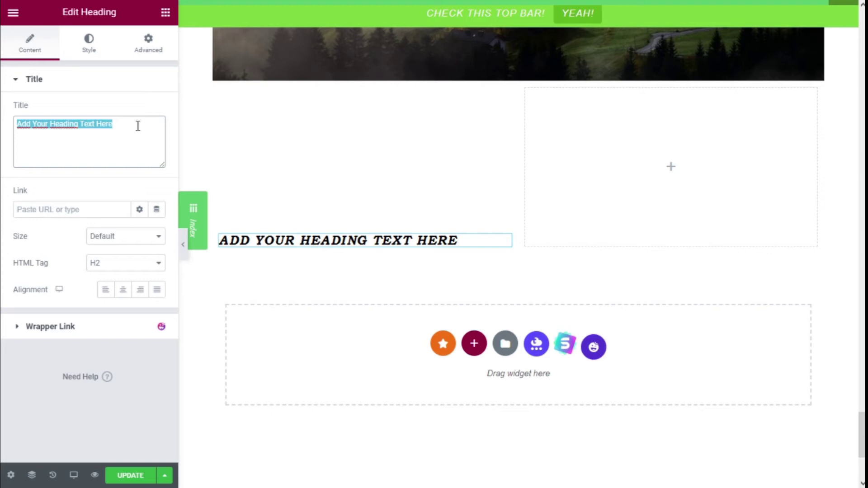
text(Pacific)
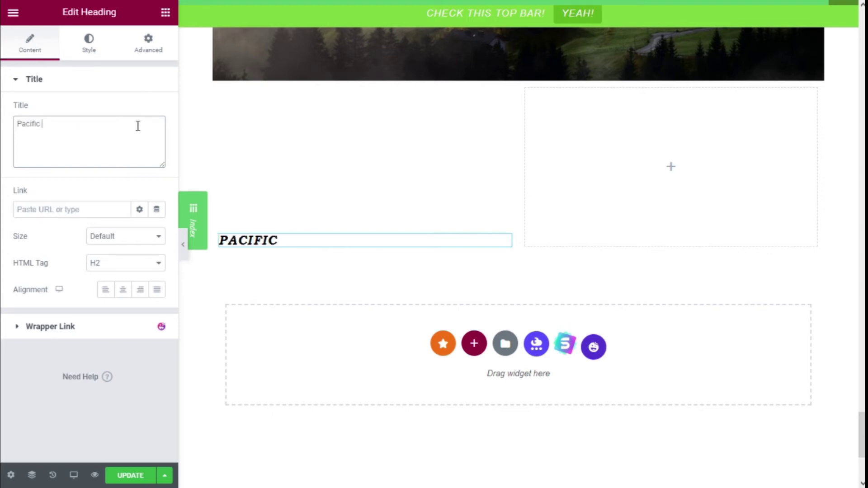
text( Time)
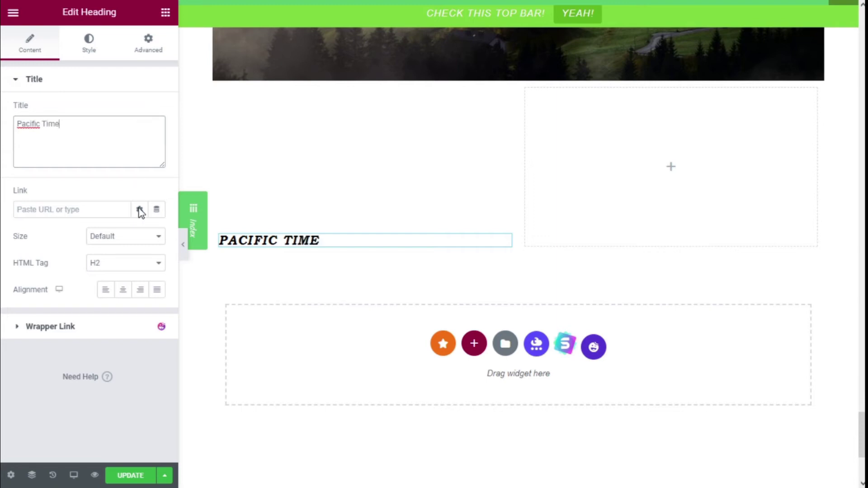
Center the Pacific Time heading and set its text colour to the green Accent global colour
click(128, 295)
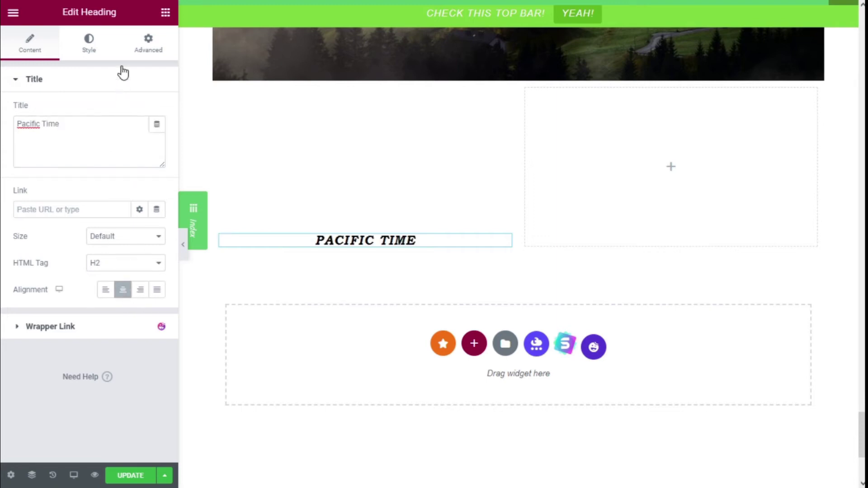
click(92, 52)
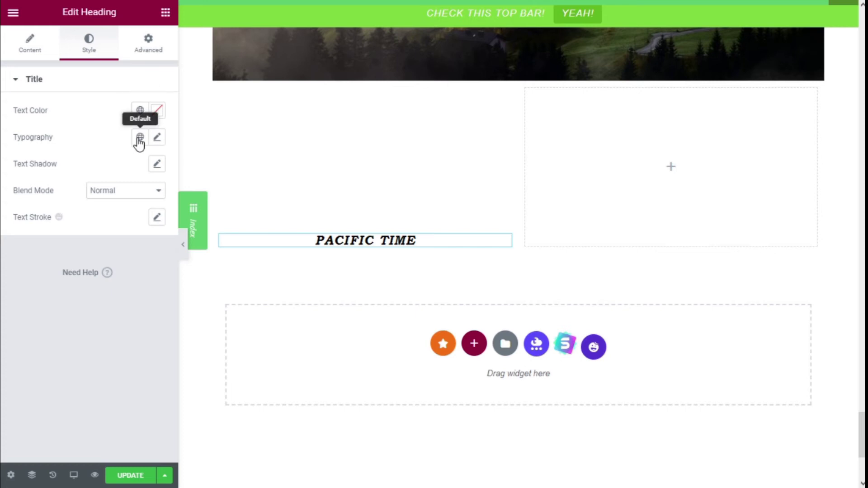
click(140, 110)
click(54, 242)
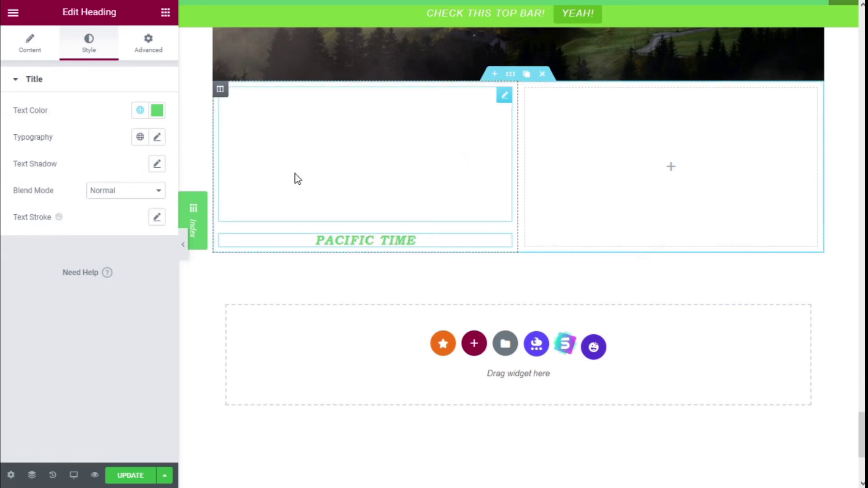
mouse_move(500, 96)
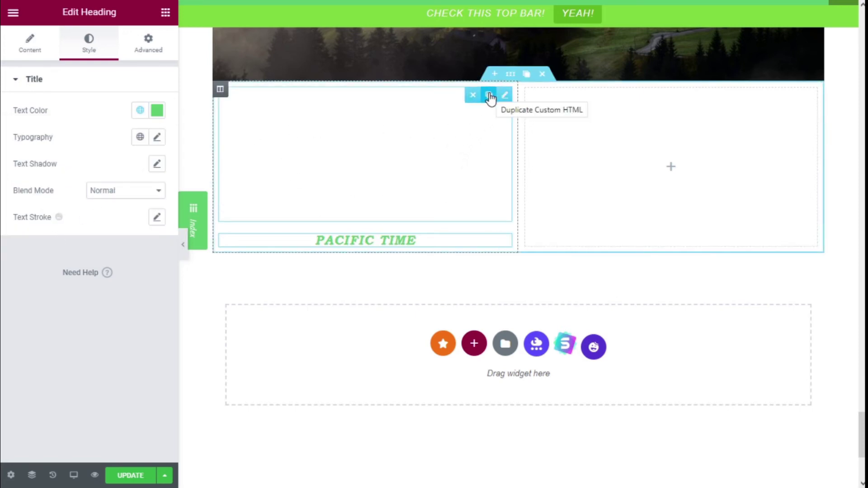
Duplicate the clock and Pacific Time heading and move the copies into the right column
click(490, 96)
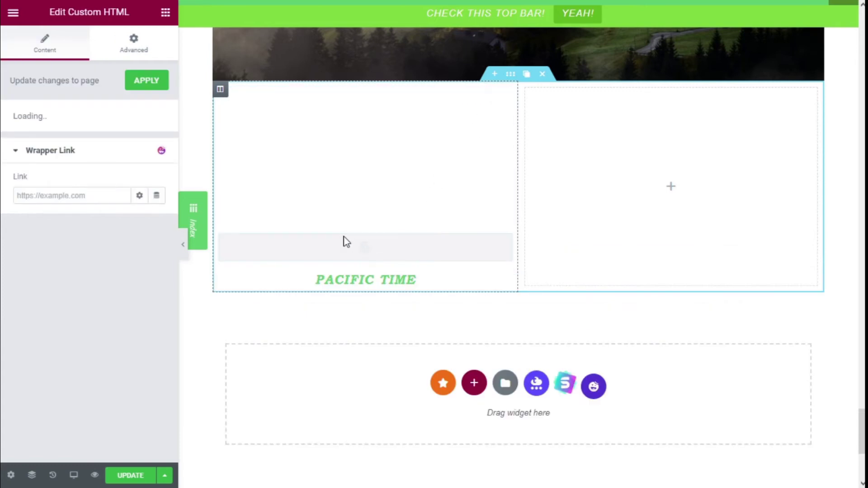
drag(496, 242, 624, 130)
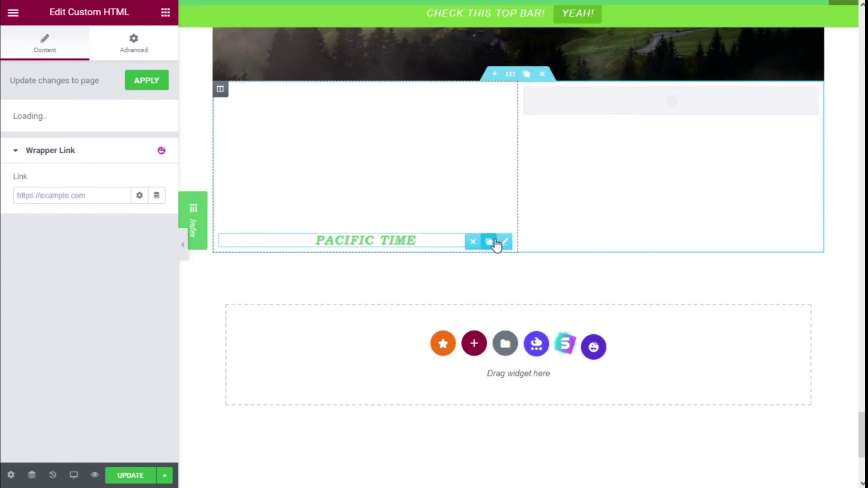
click(489, 243)
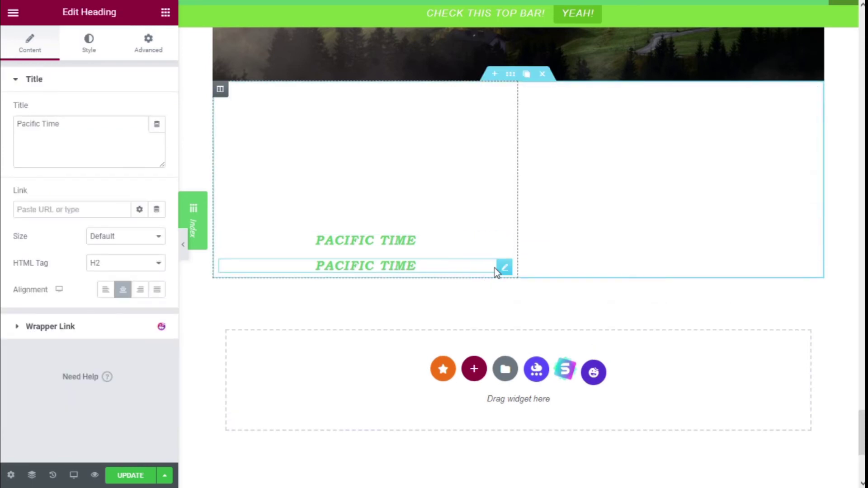
drag(503, 268, 611, 242)
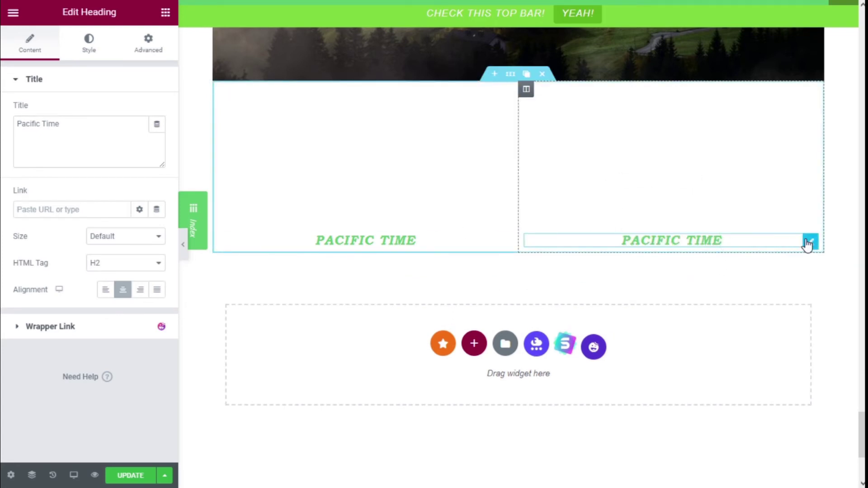
Retitle the copied heading 'Eastern Time' and save the page with UPDATE
drag(110, 130, 4, 132)
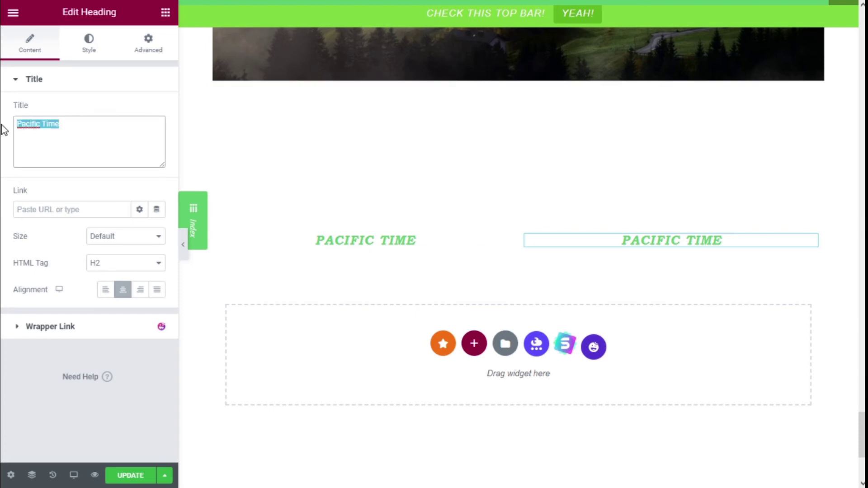
text(East)
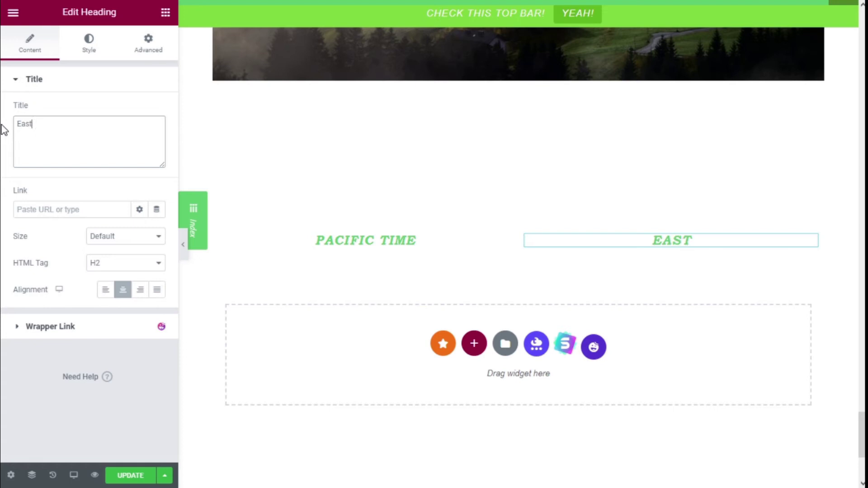
text(ern Time)
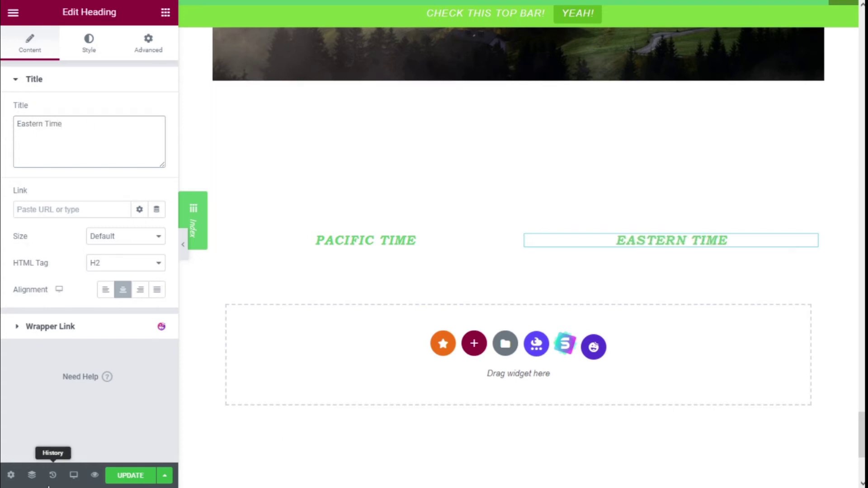
click(132, 476)
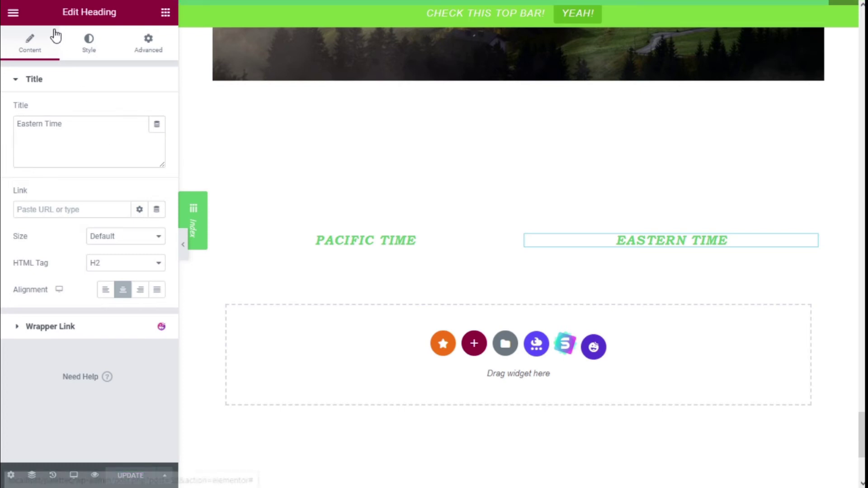
Exit Elementor to the WordPress admin and dismiss the block editor welcome dialog
click(13, 13)
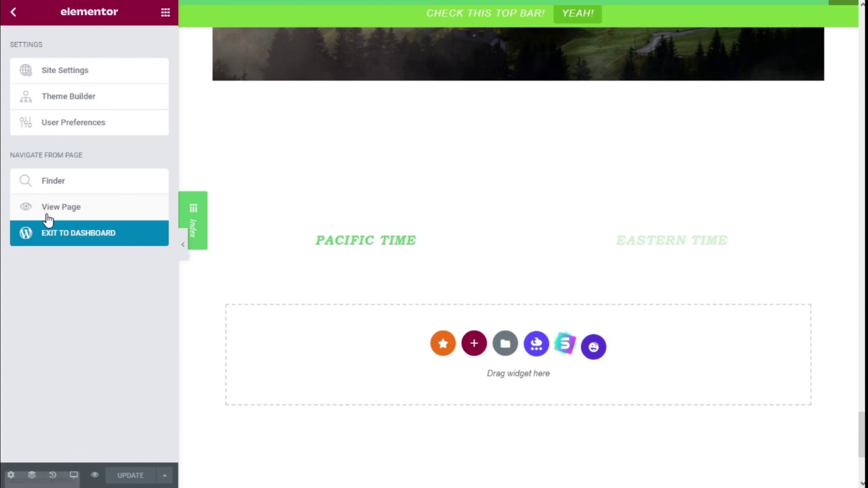
click(61, 245)
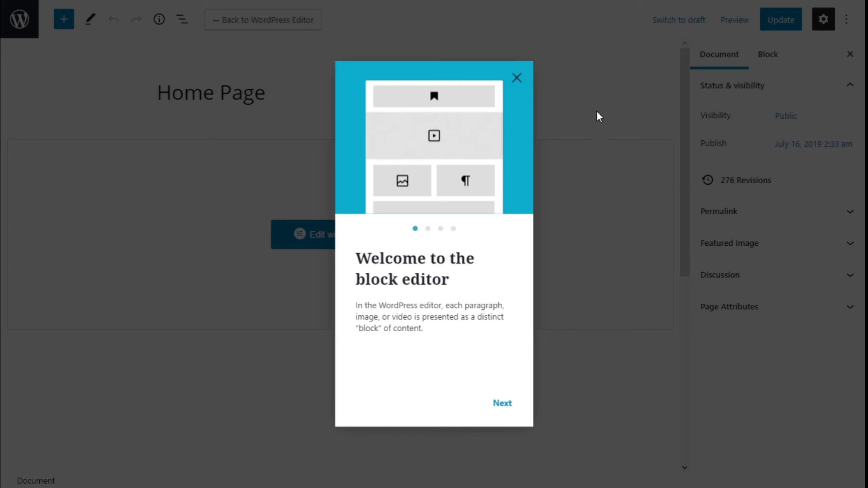
click(517, 80)
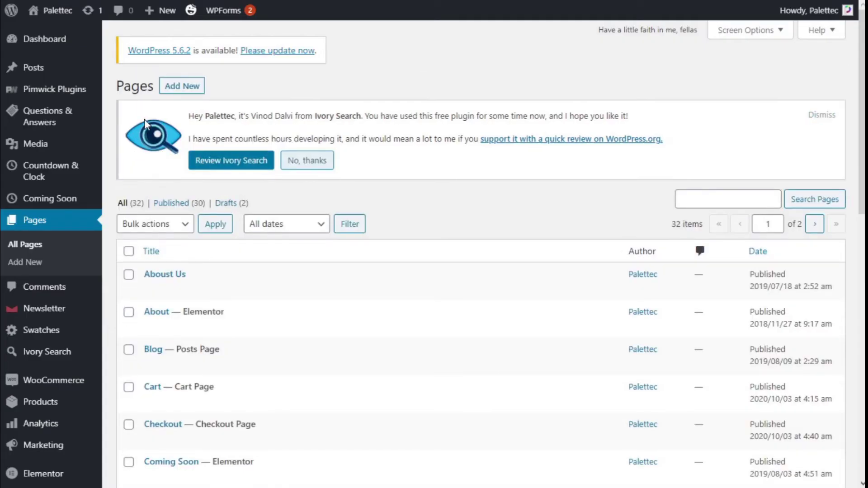
Reveal the Countdown & Clock flyout submenu in the admin sidebar
scroll(248, 135, down, 2)
scroll(324, 136, up, 2)
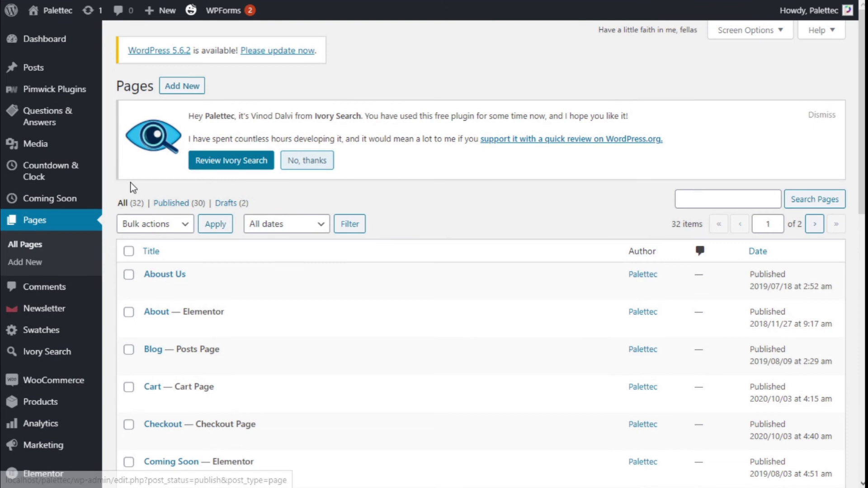
mouse_move(66, 175)
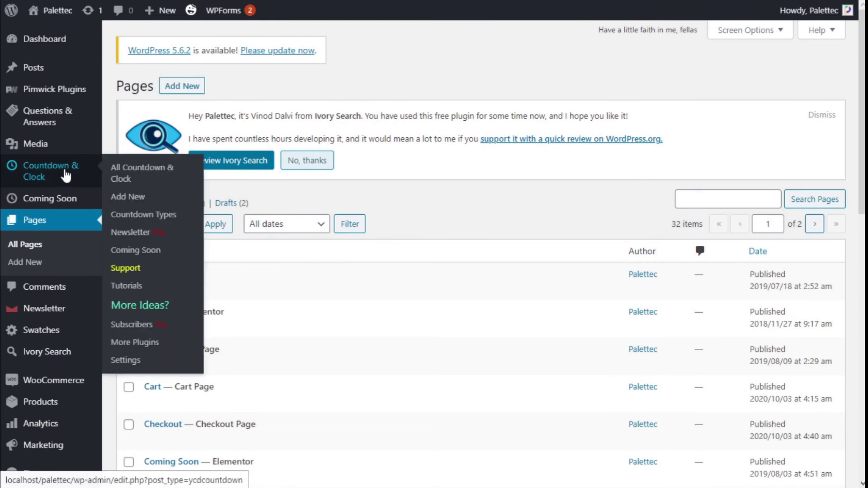
Start a new countdown and title it 'Eastern Time'
click(127, 175)
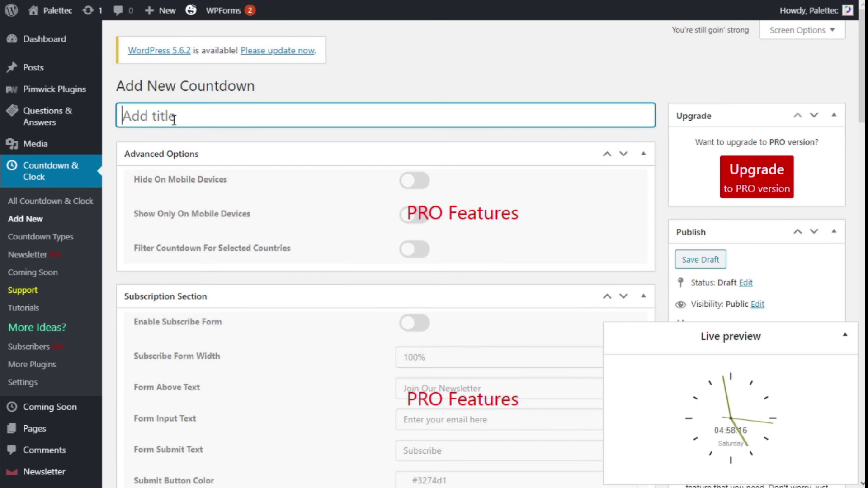
text(Eat)
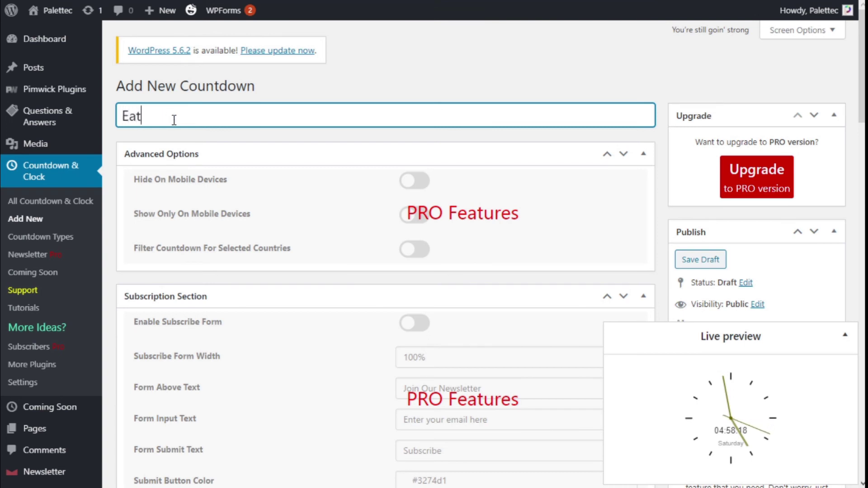
key(BackSpace)
text(stern )
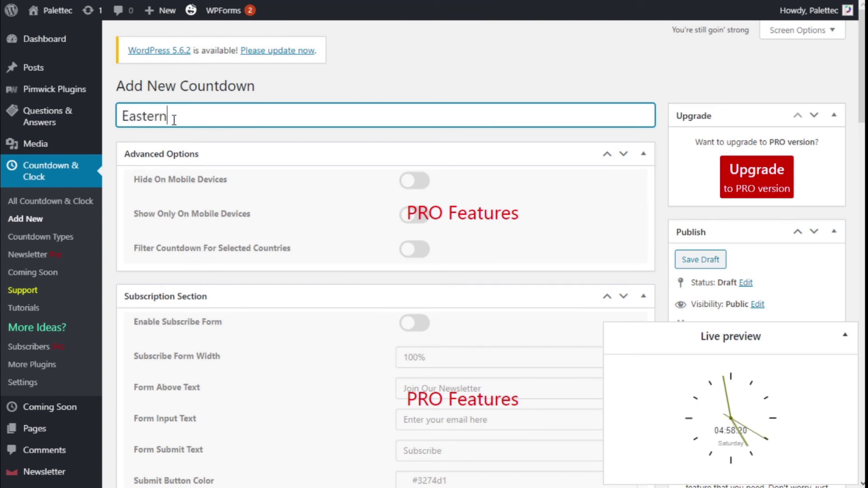
text(T)
key(BackSpace)
text(Time)
Set the After Expire behaviour to Count Up
scroll(535, 262, down, 10)
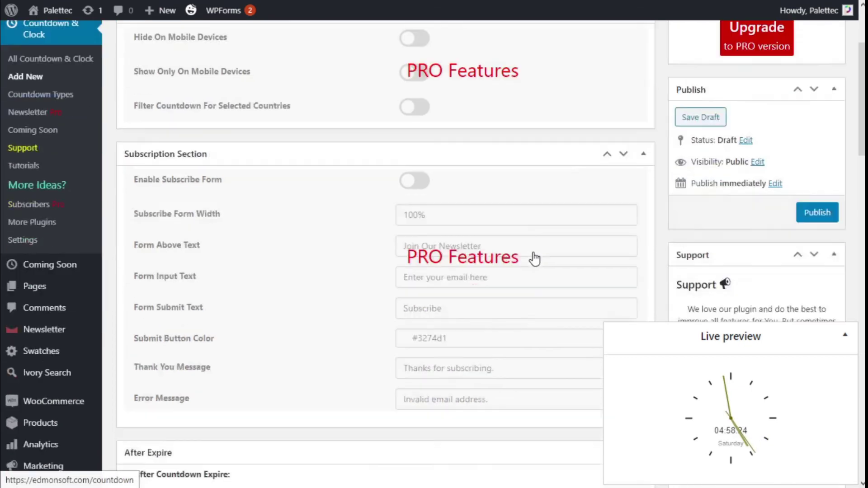
scroll(535, 263, down, 9)
scroll(533, 262, up, 7)
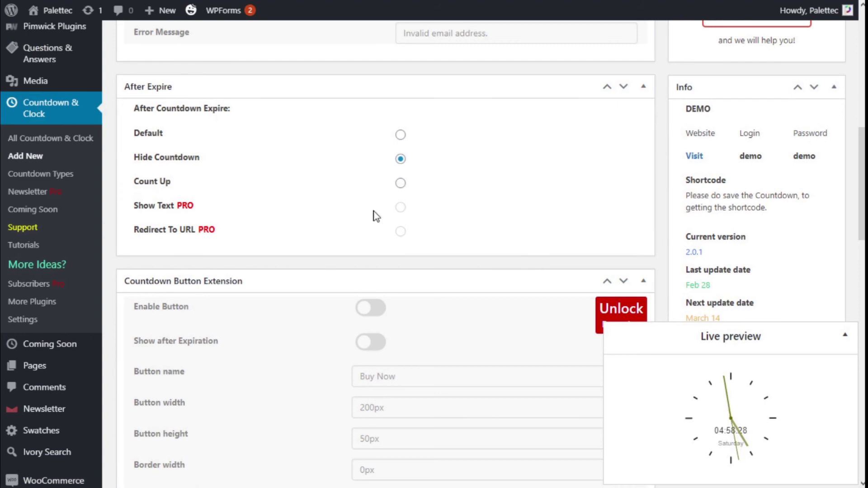
click(400, 183)
Set the countdown's time zone to (GMT-05:00) Eastern Time
scroll(415, 239, down, 15)
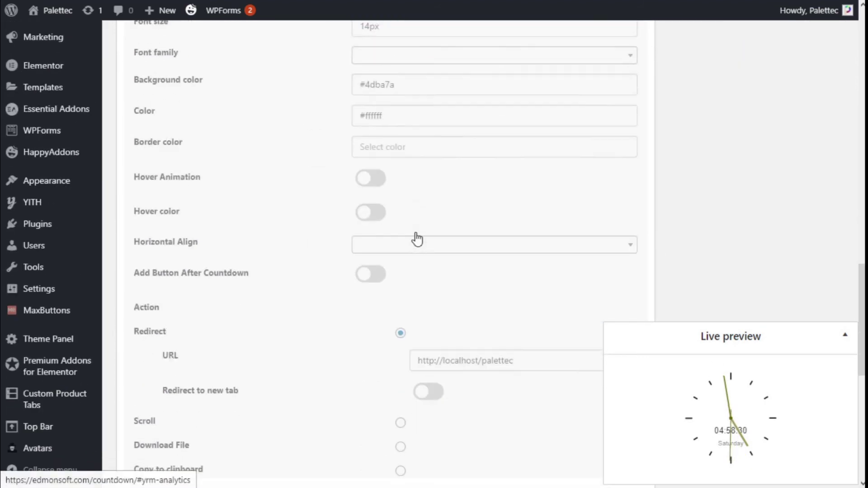
scroll(416, 239, down, 5)
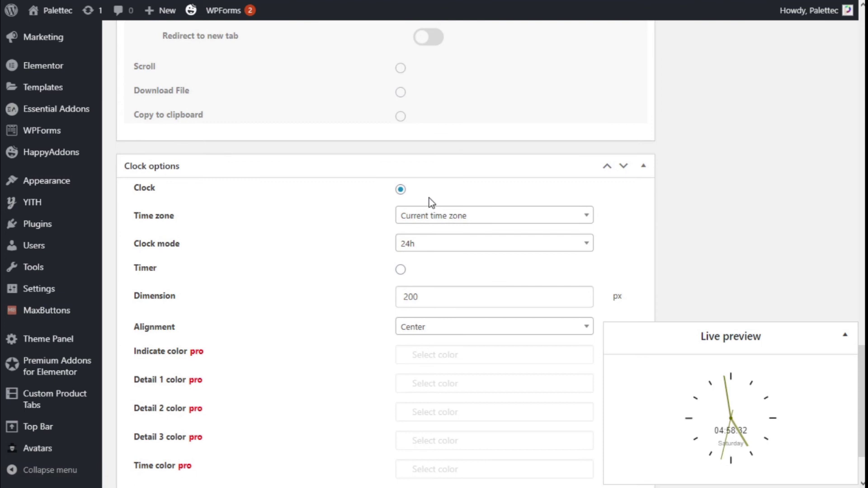
click(454, 216)
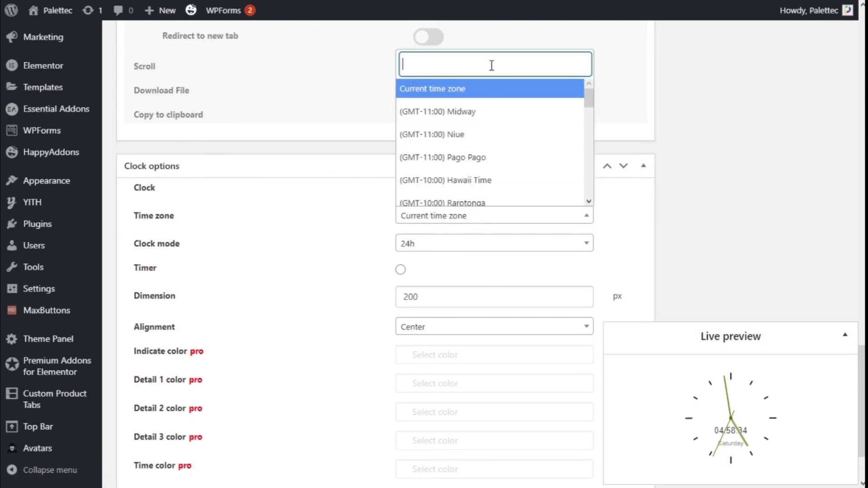
text(easter)
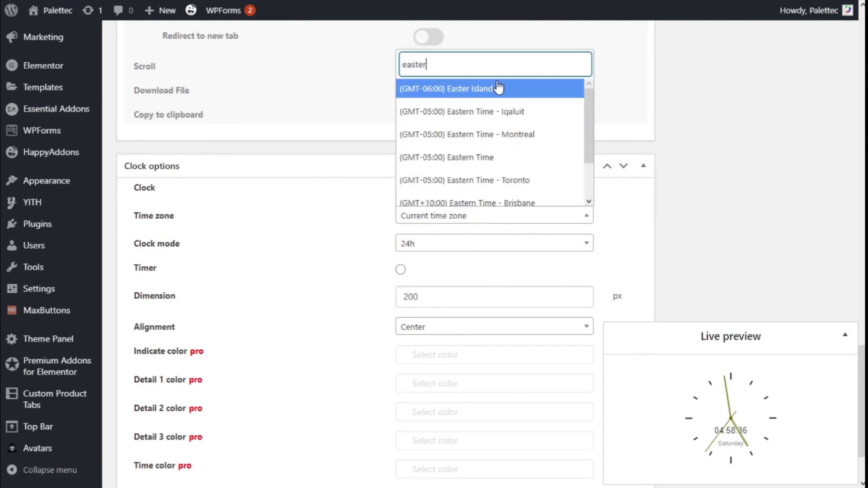
click(496, 158)
scroll(492, 121, down, 2)
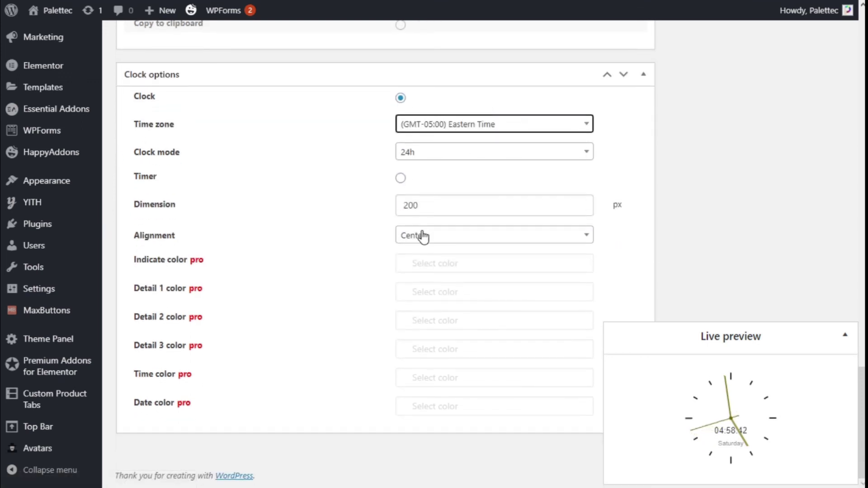
scroll(651, 234, up, 15)
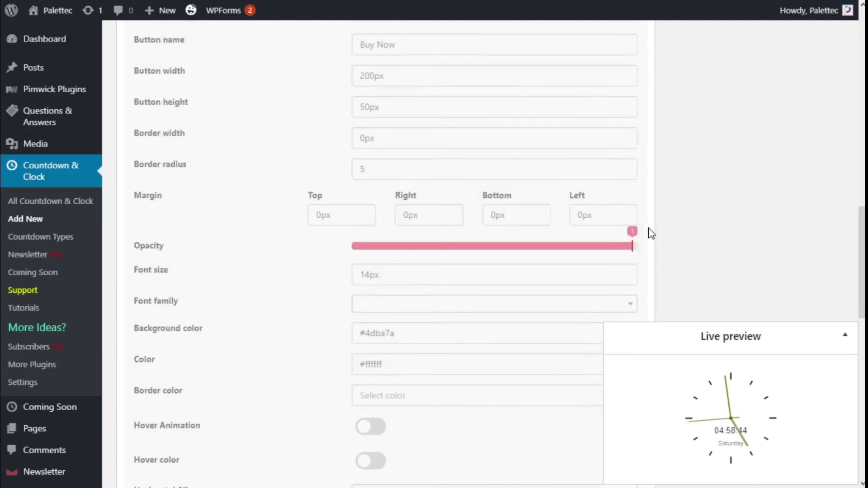
scroll(651, 235, up, 3)
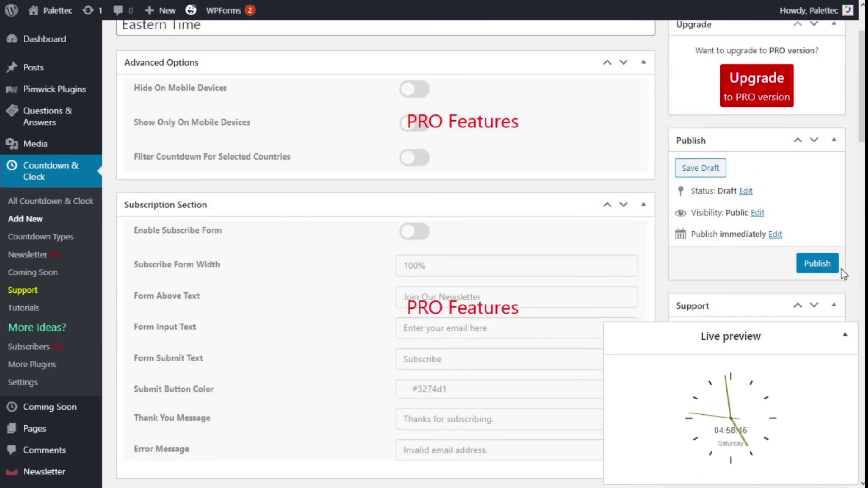
Publish the Eastern Time countdown and copy its shortcode
click(832, 267)
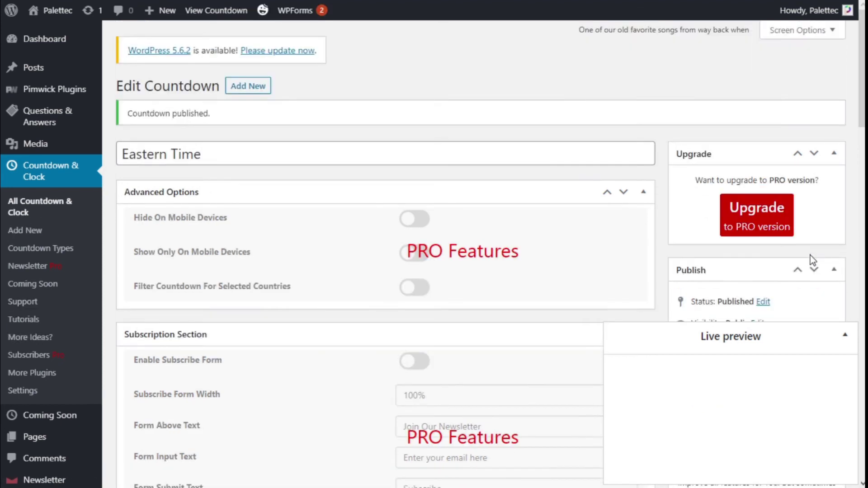
scroll(810, 256, down, 12)
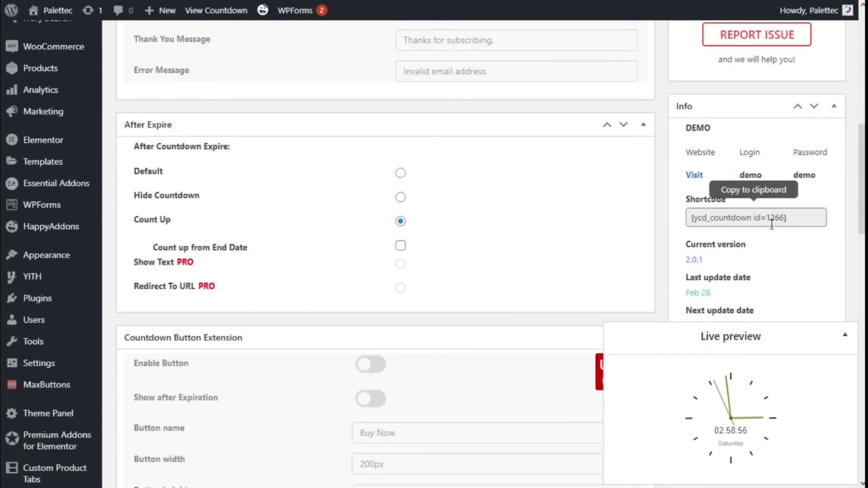
click(772, 219)
key(ctrl+c)
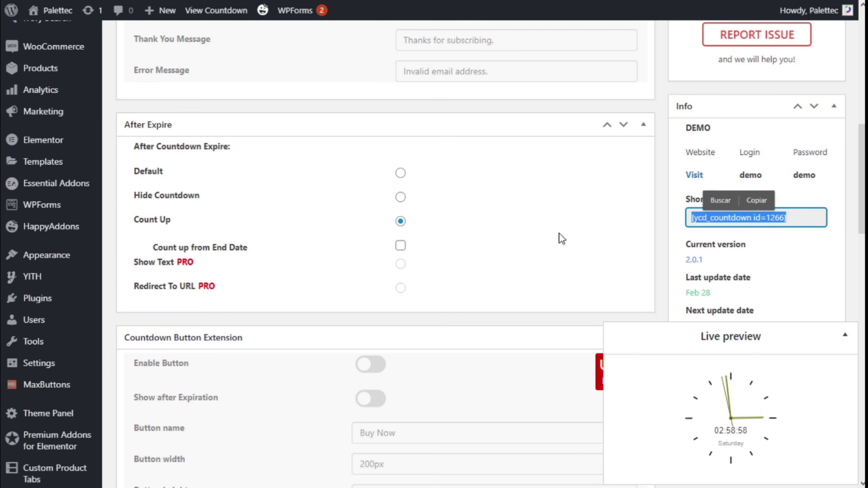
scroll(562, 239, up, 6)
scroll(561, 240, up, 5)
Visit the site's home page and open it in the Elementor editor
mouse_move(33, 9)
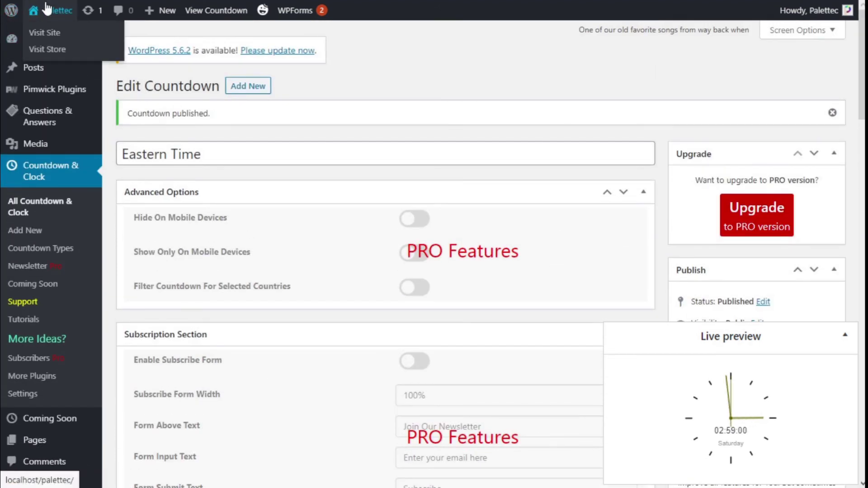
click(42, 32)
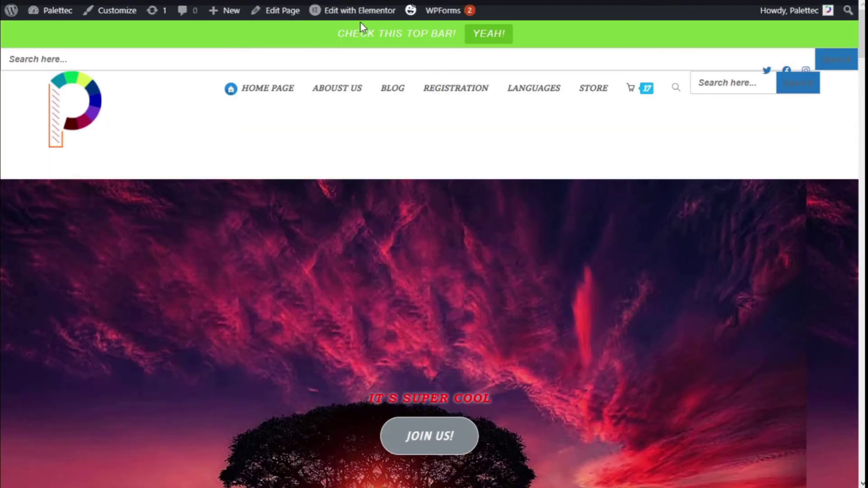
mouse_move(362, 21)
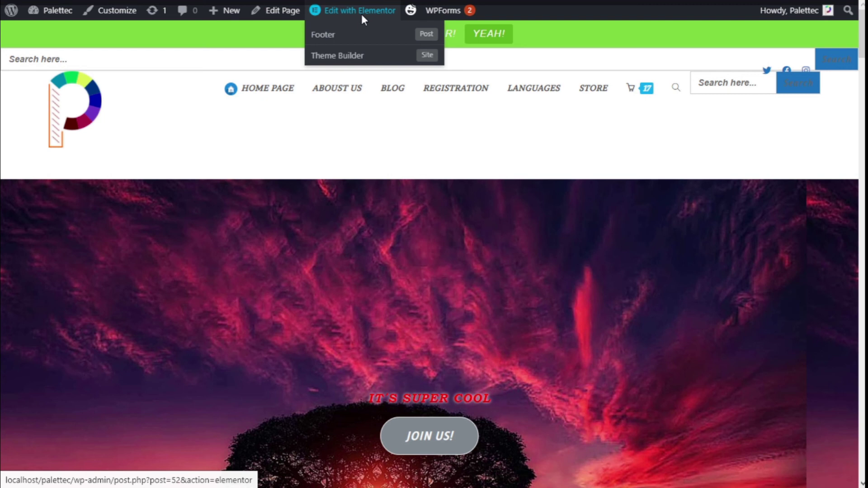
click(362, 14)
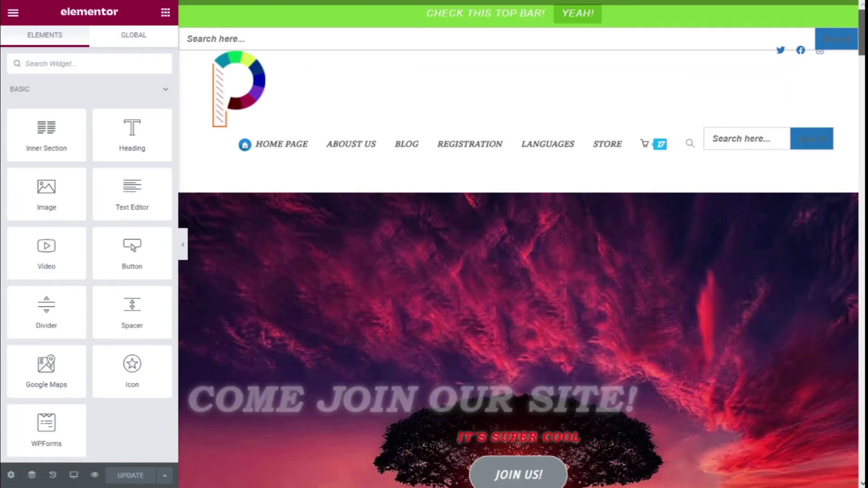
scroll(452, 218, down, 15)
scroll(446, 222, up, 5)
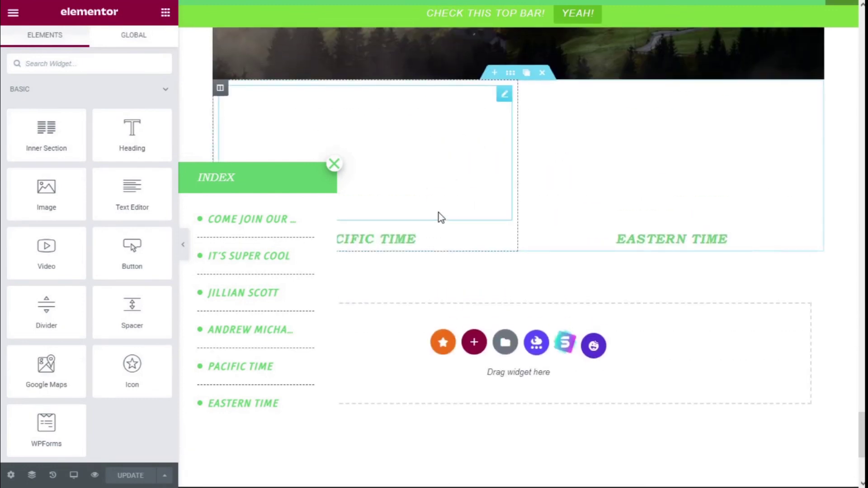
Swap the right-column widget's shortcode for [ycd_countdown id=1266], then update and preview the page
click(334, 164)
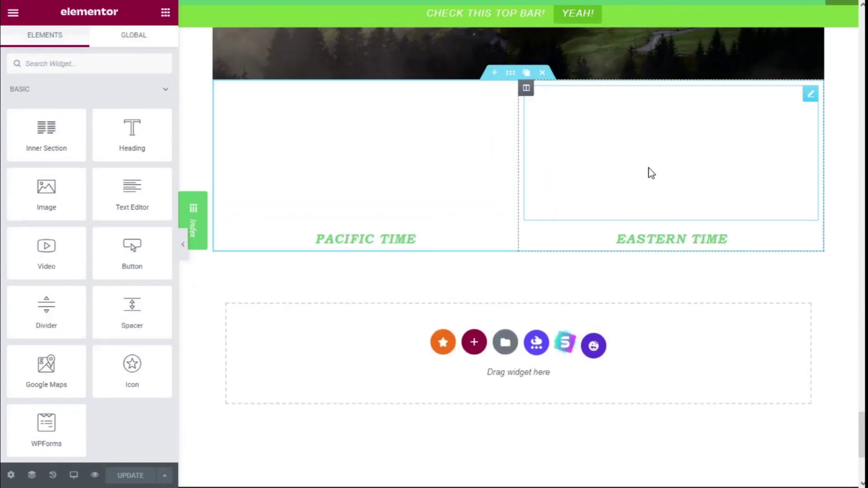
click(651, 173)
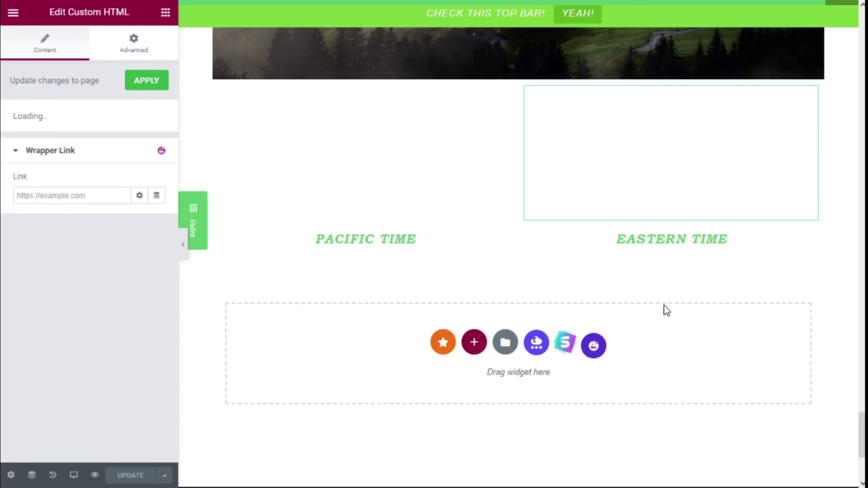
drag(121, 178, 2, 184)
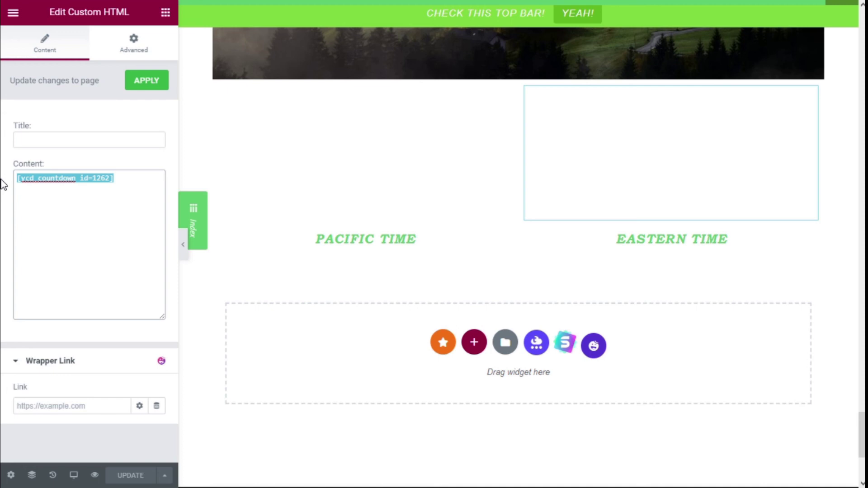
key(BackSpace)
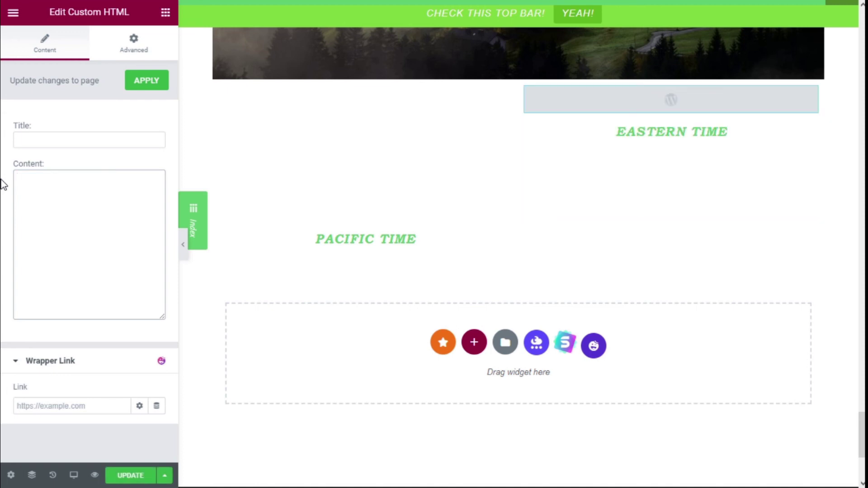
key(ctrl+v)
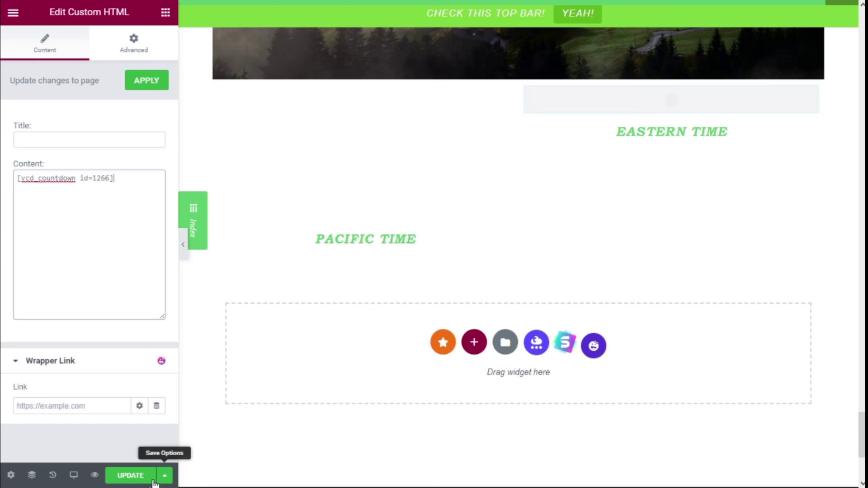
click(131, 478)
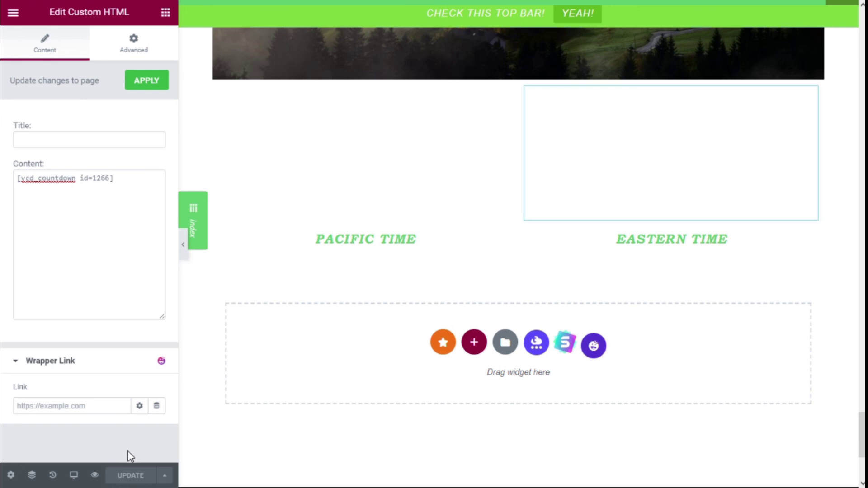
click(95, 476)
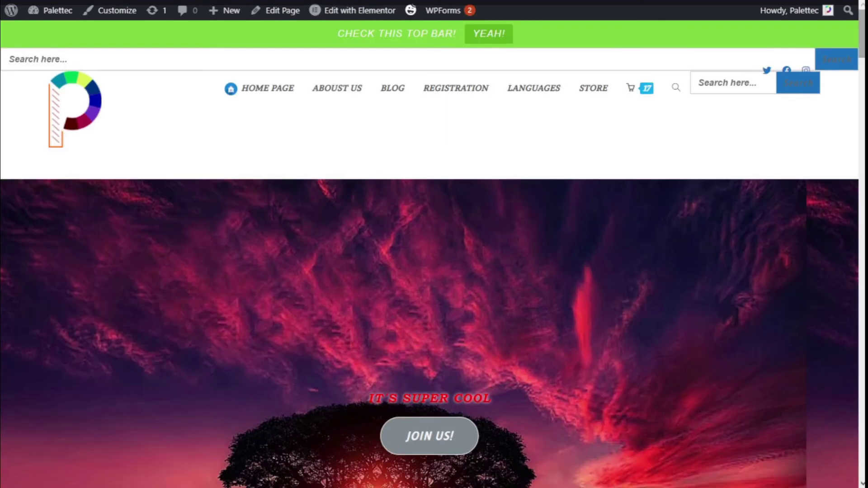
Scroll the preview to the clocks, showing Pacific 12:00 and Eastern 03:00, and close the Index panel
scroll(434, 271, down, 20)
scroll(126, 178, down, 7)
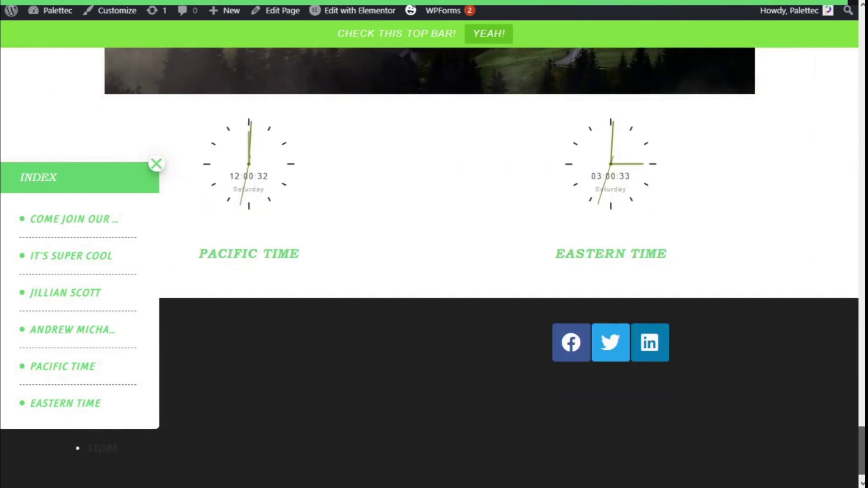
click(156, 164)
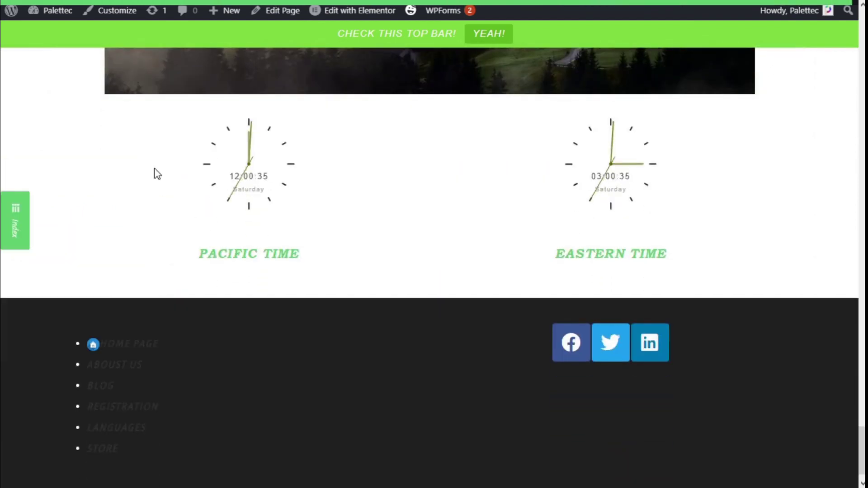